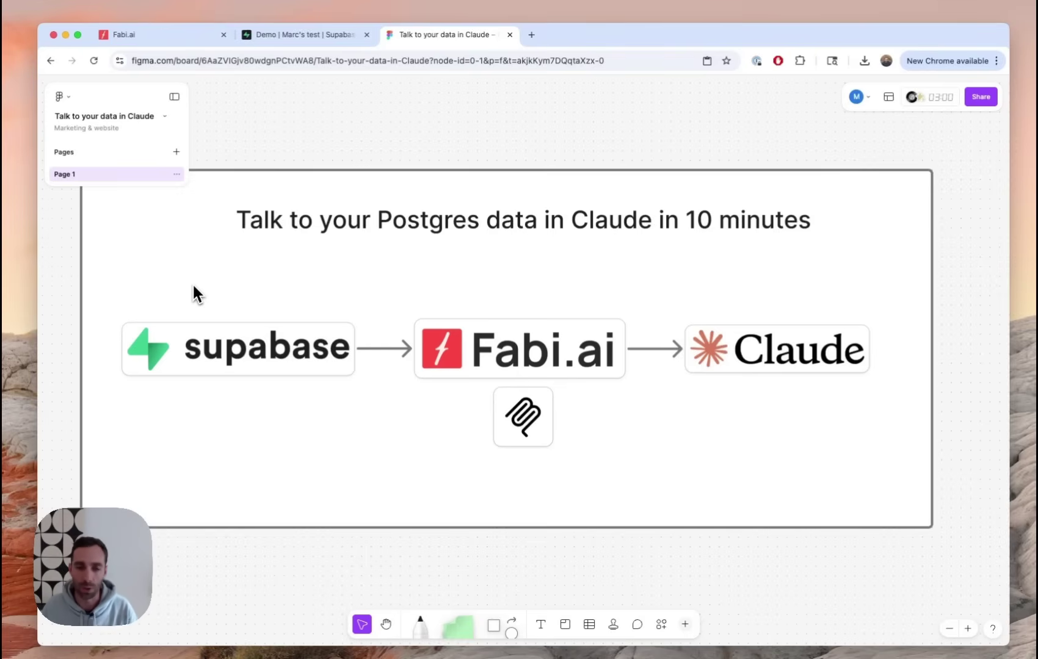
# - Switch to Fabi.ai and start adding a new data source from the Untitled Smartbook
pyautogui.click(196, 38)
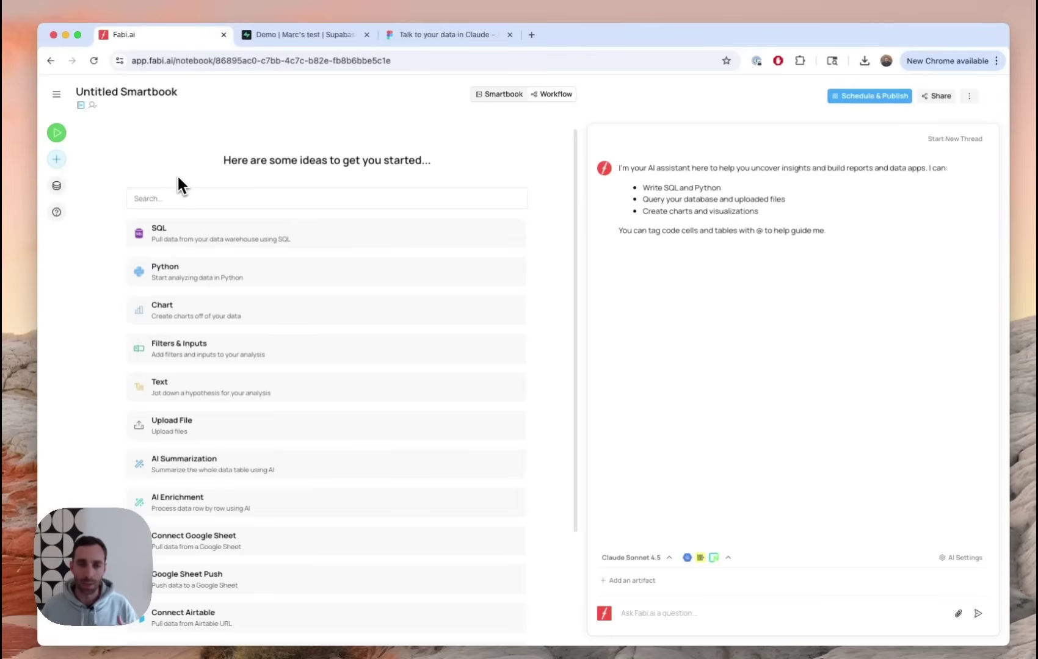
pyautogui.click(58, 186)
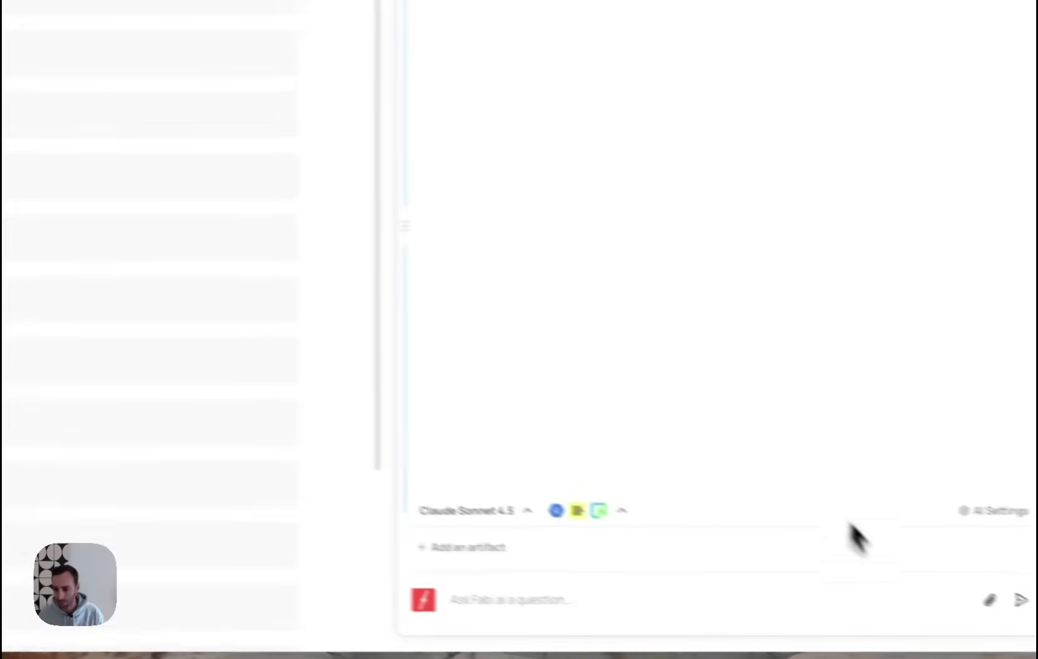
pyautogui.click(742, 521)
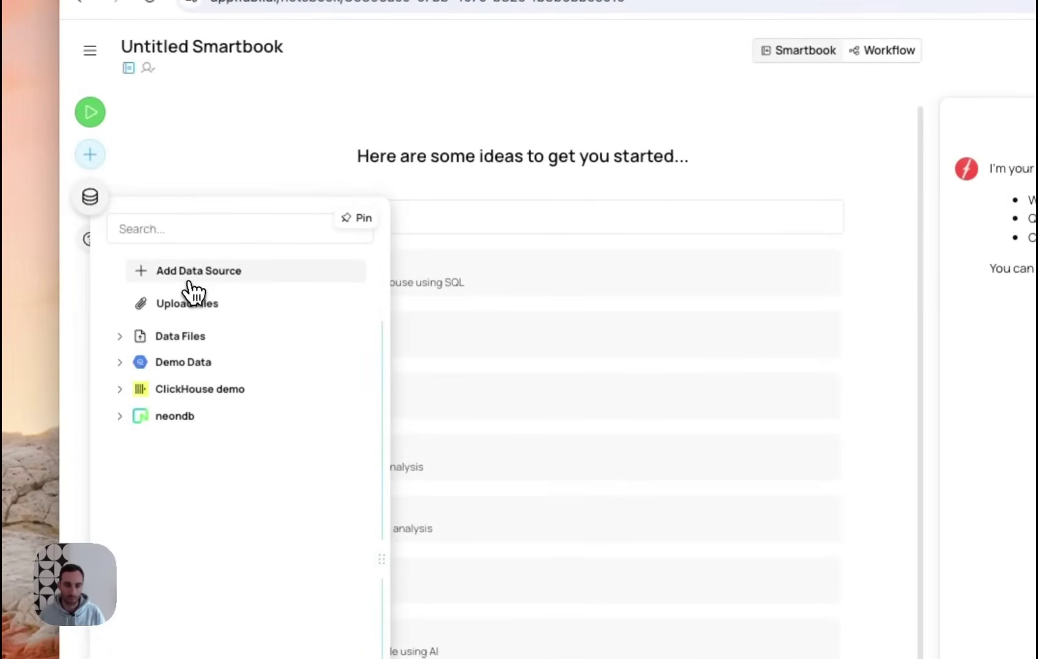
pyautogui.click(188, 276)
# - Choose Supabase as the type of the new data source
pyautogui.click(540, 322)
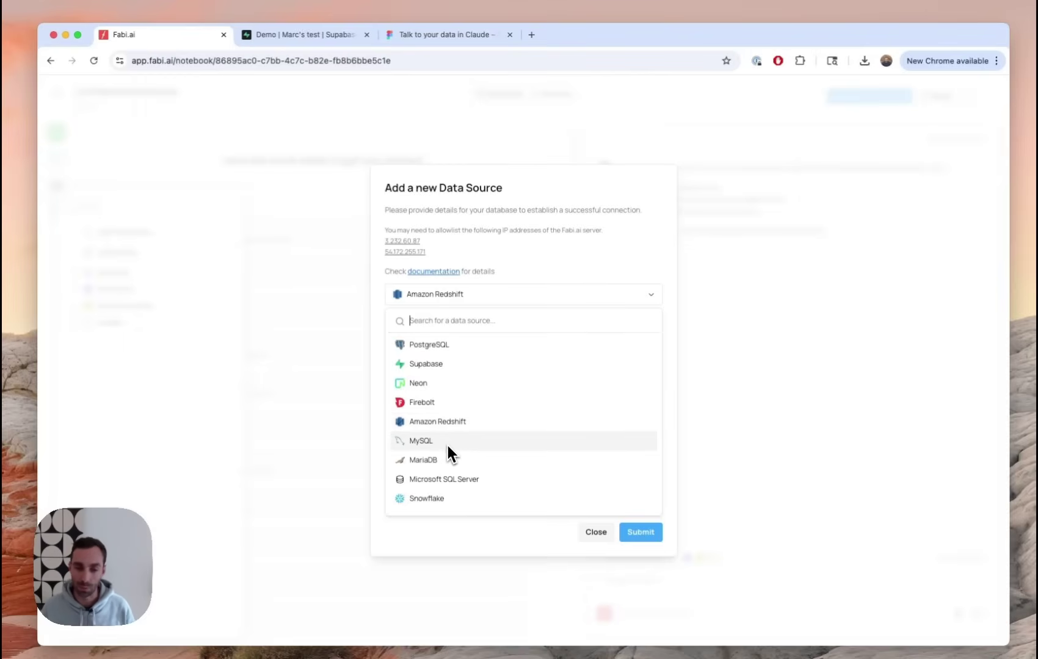
pyautogui.scroll(-2, 481, 459)
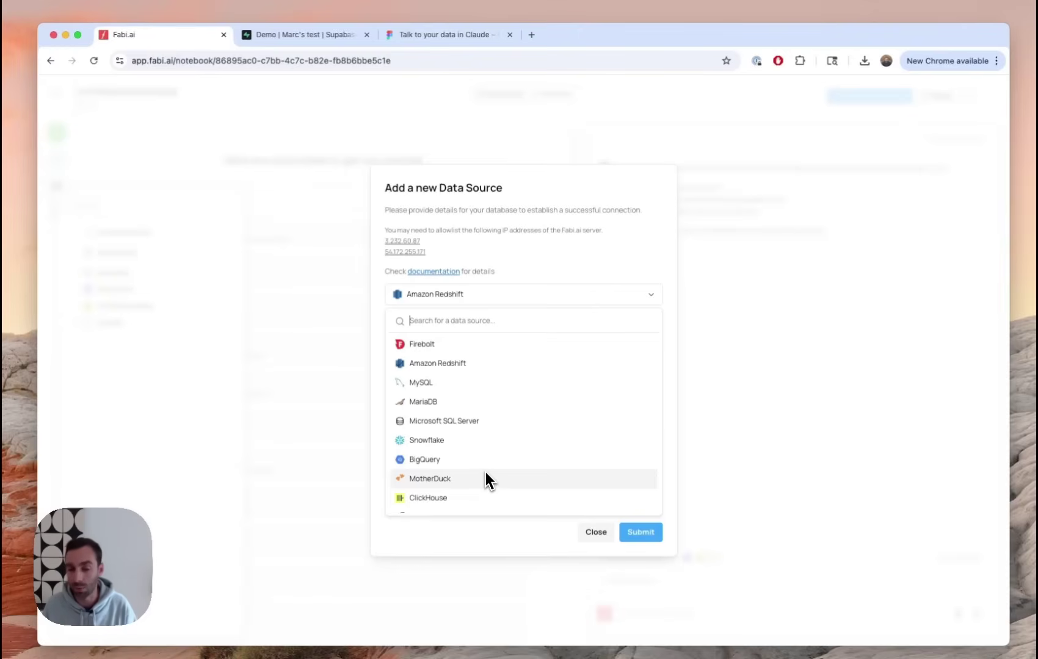
pyautogui.scroll(3, 486, 472)
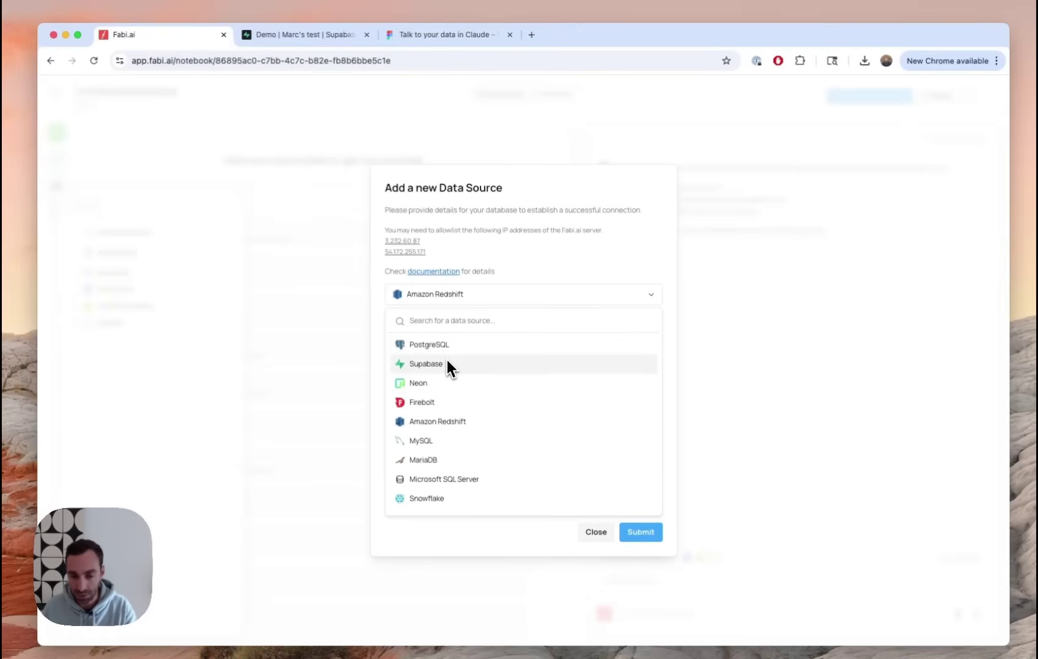
pyautogui.click(448, 364)
pyautogui.click(492, 346)
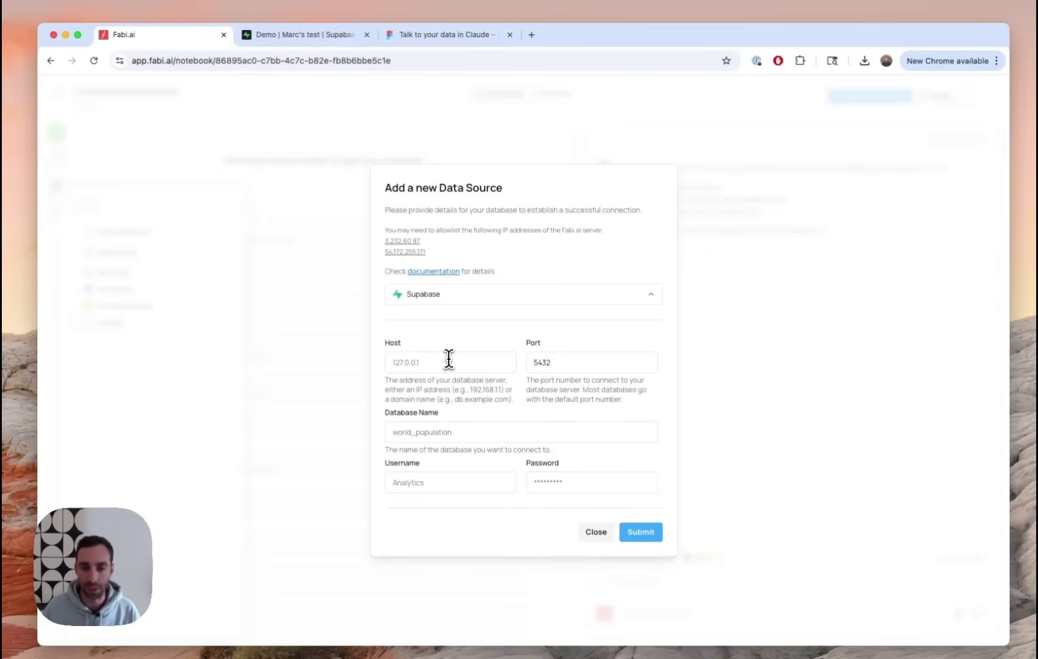
# - Switch to the Supabase Demo project and show its connection parameters for the Session pooler method
pyautogui.click(322, 34)
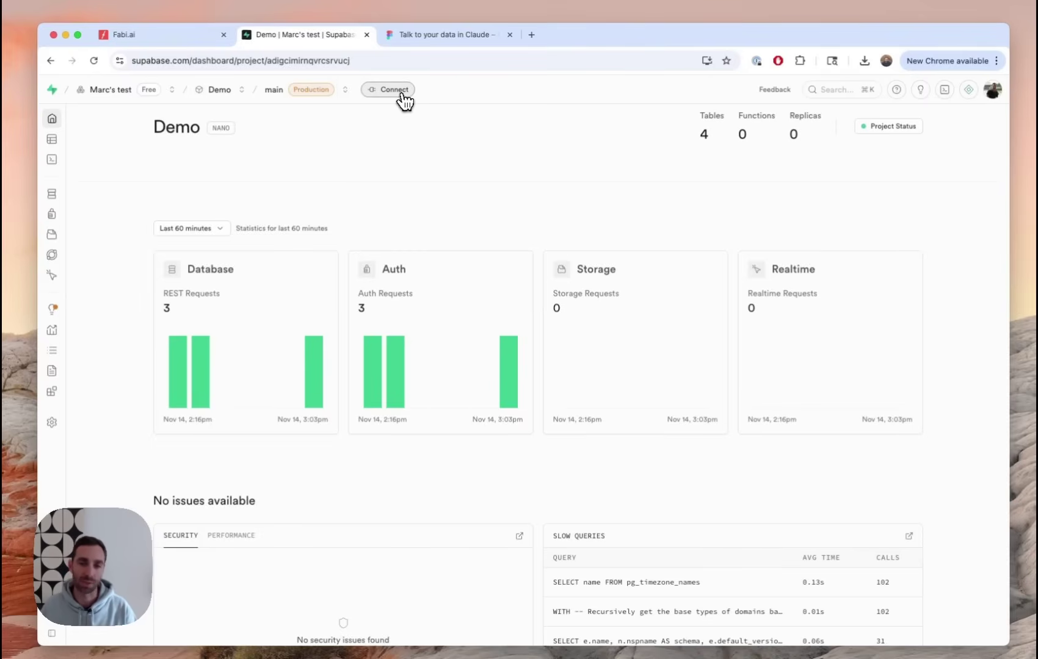
pyautogui.click(394, 90)
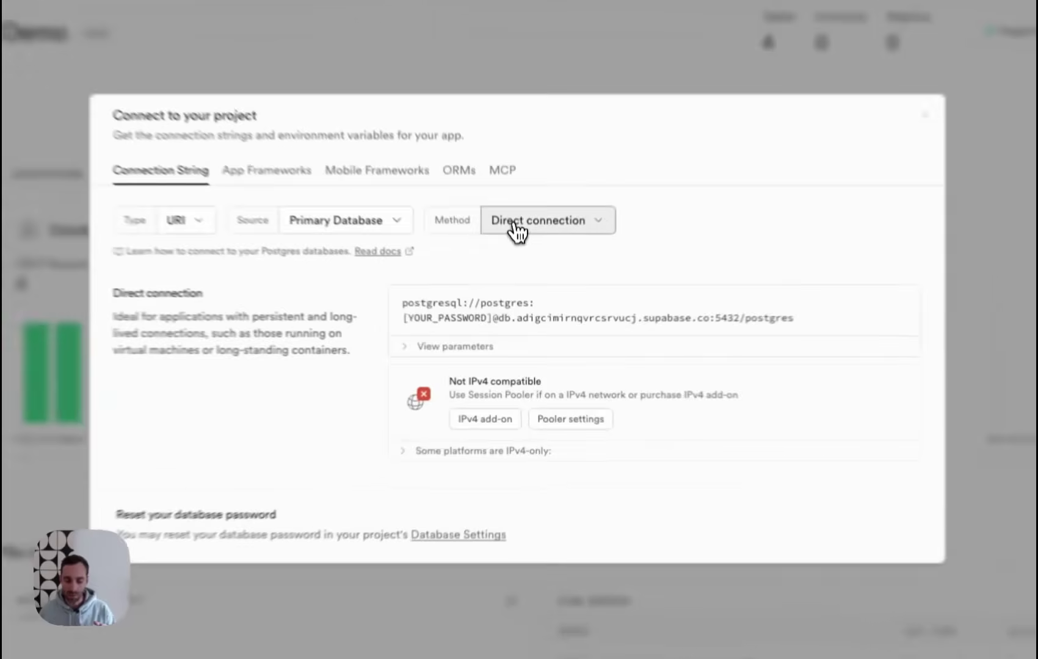
pyautogui.click(523, 271)
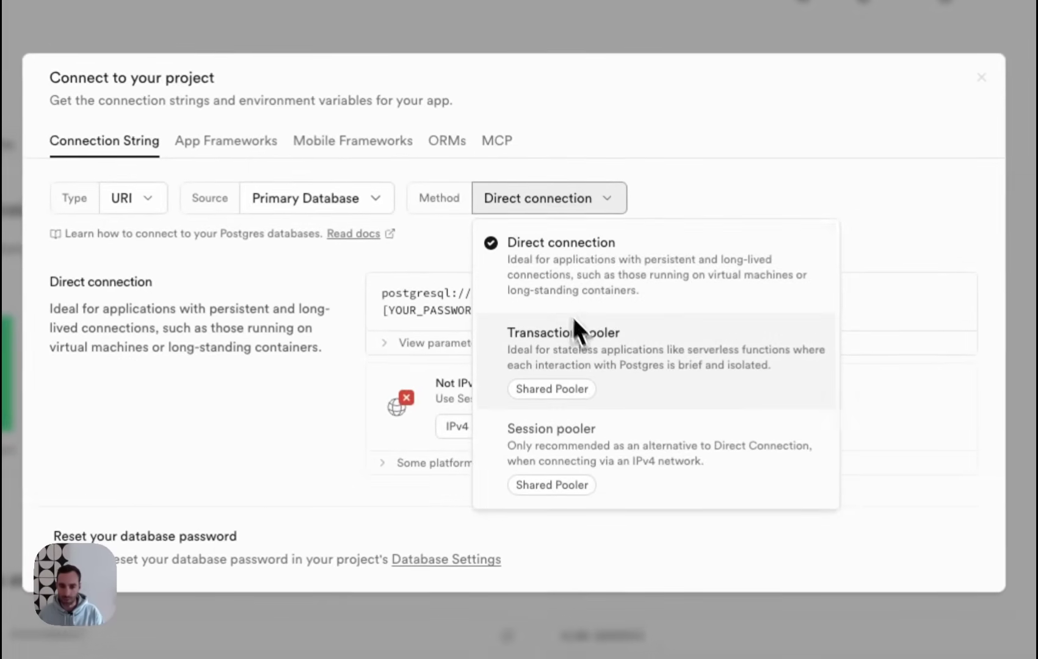
pyautogui.click(567, 460)
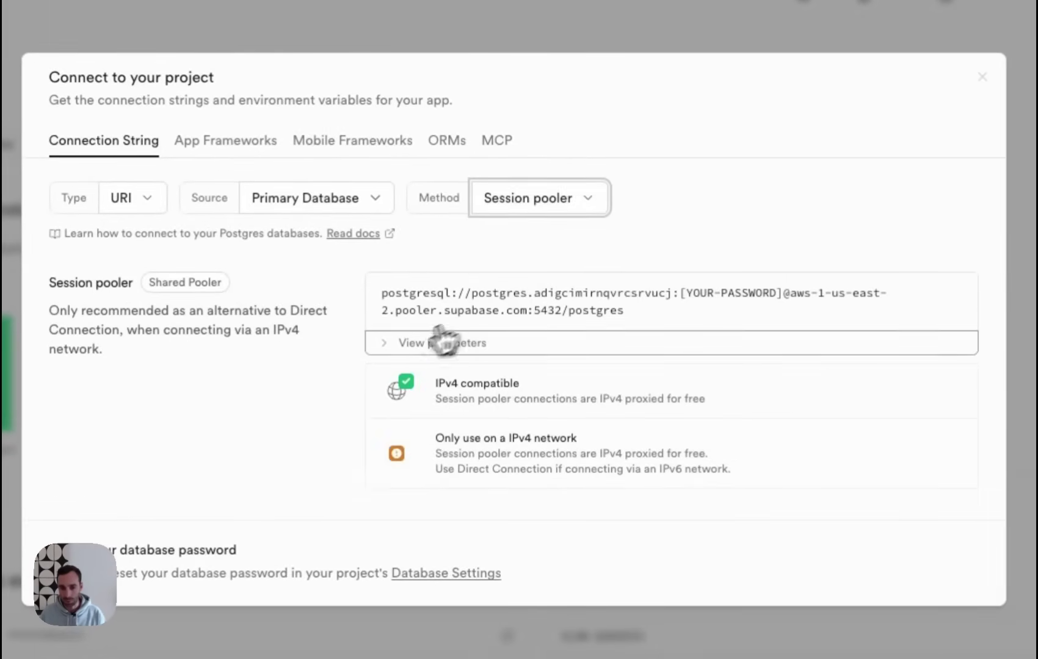
pyautogui.click(390, 353)
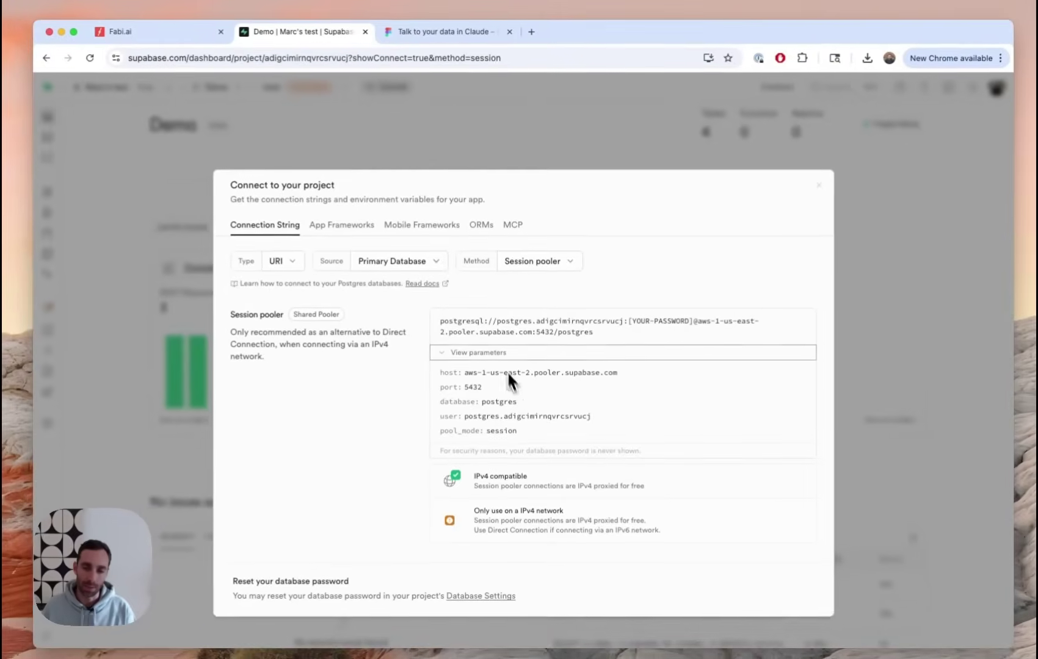
# - Copy the host aws-1-us-east-2.pooler.supabase.com from Supabase into the Host field of Fabi.ai's new data source
pyautogui.moveTo(625, 377)
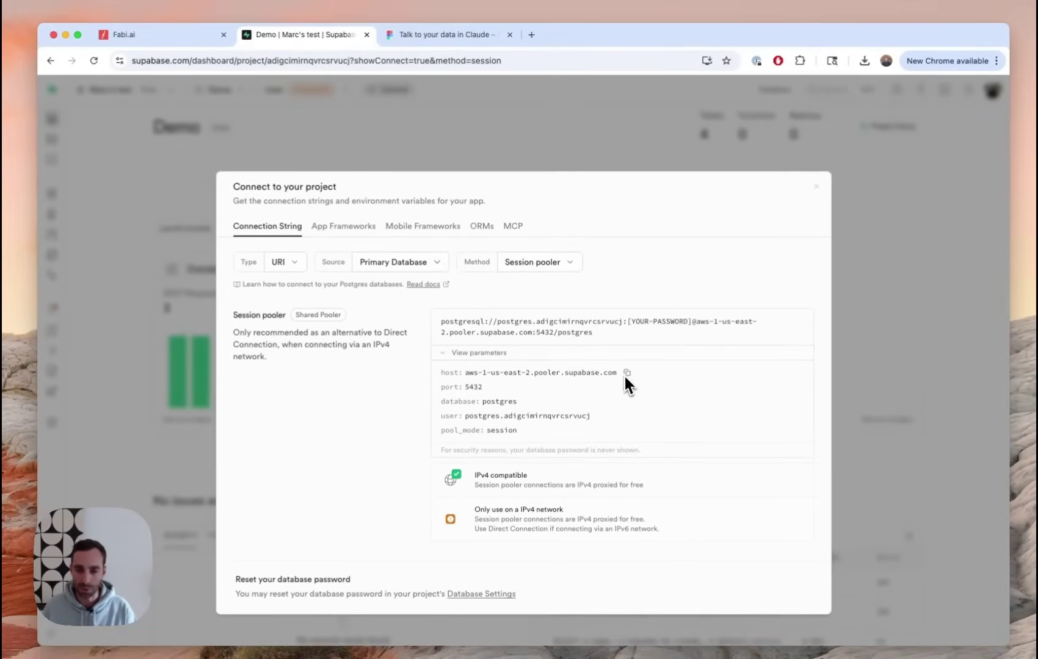
pyautogui.click(627, 374)
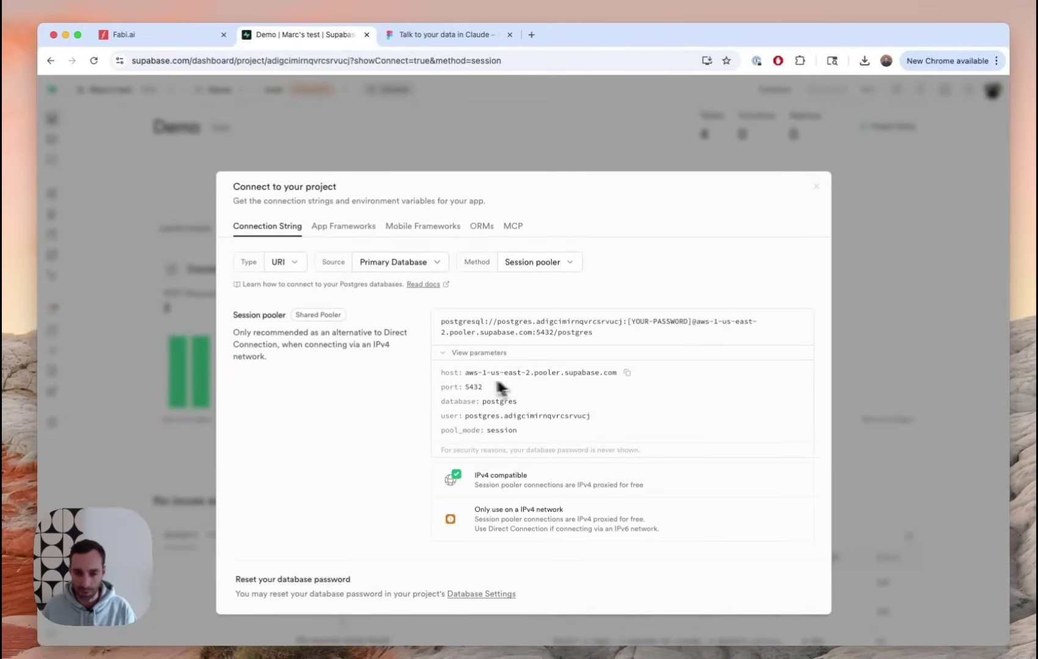
pyautogui.click(177, 35)
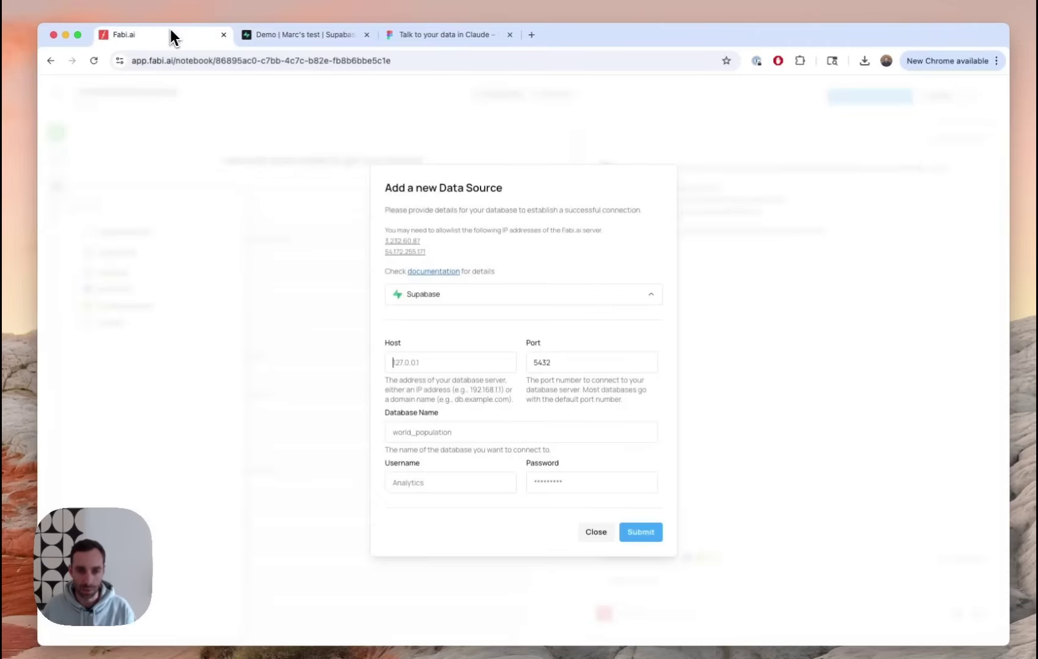
pyautogui.click(479, 363)
pyautogui.press('super+v')
# - Copy the database name postgres from the Supabase parameters into Fabi.ai's Database Name field
pyautogui.click(342, 36)
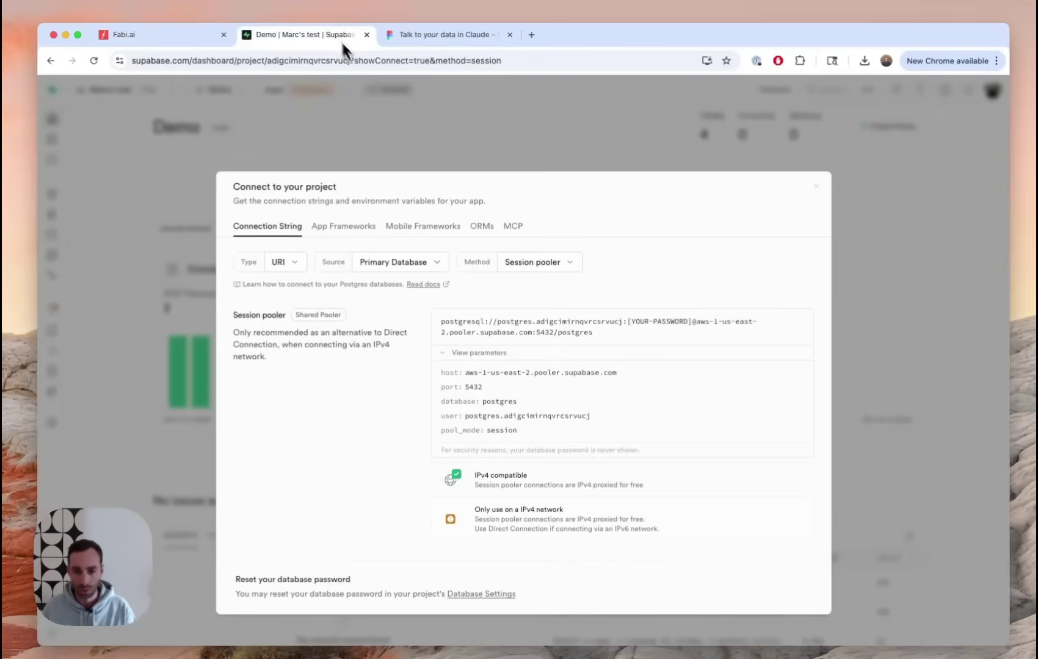
pyautogui.click(192, 36)
pyautogui.click(282, 36)
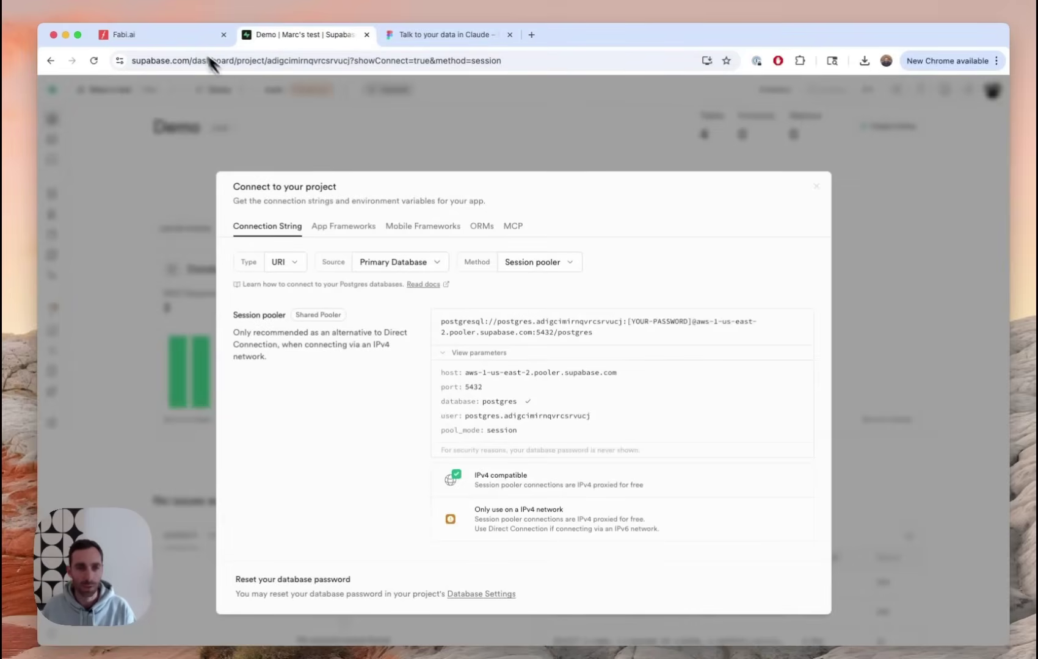
pyautogui.click(201, 35)
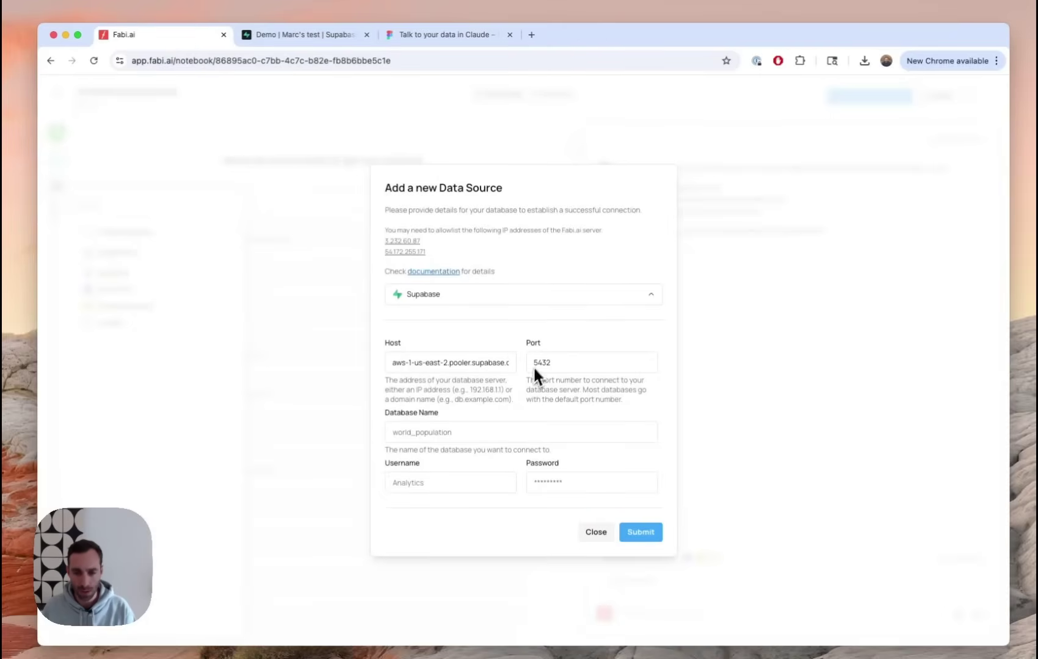
pyautogui.click(489, 434)
pyautogui.press('super+v')
# - Copy the database user from the Supabase parameters into Fabi.ai's Username field
pyautogui.click(312, 35)
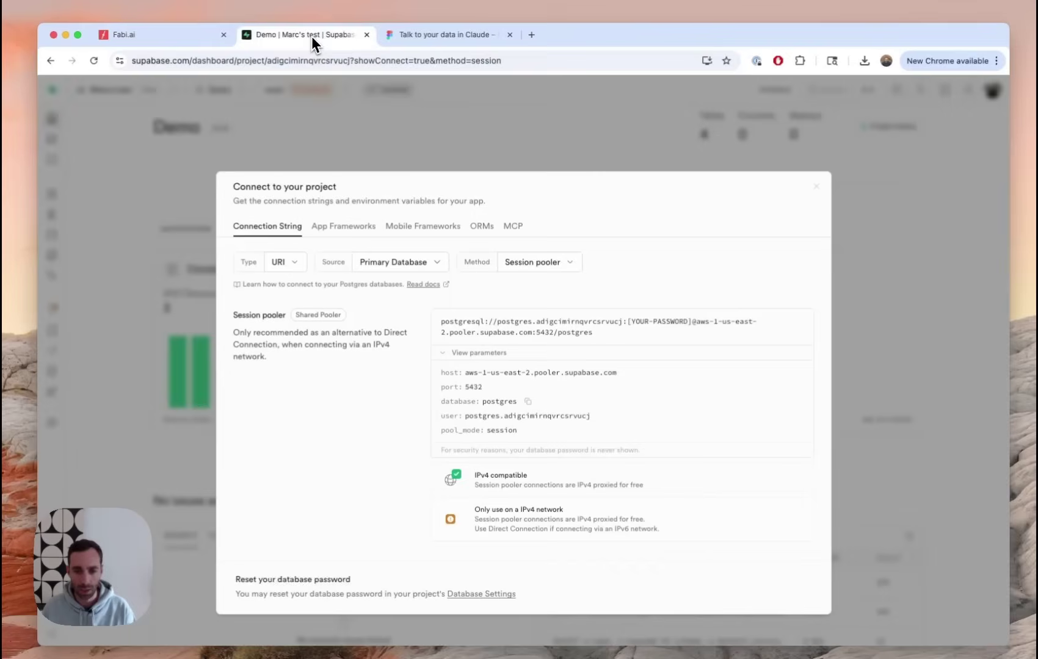
pyautogui.click(601, 416)
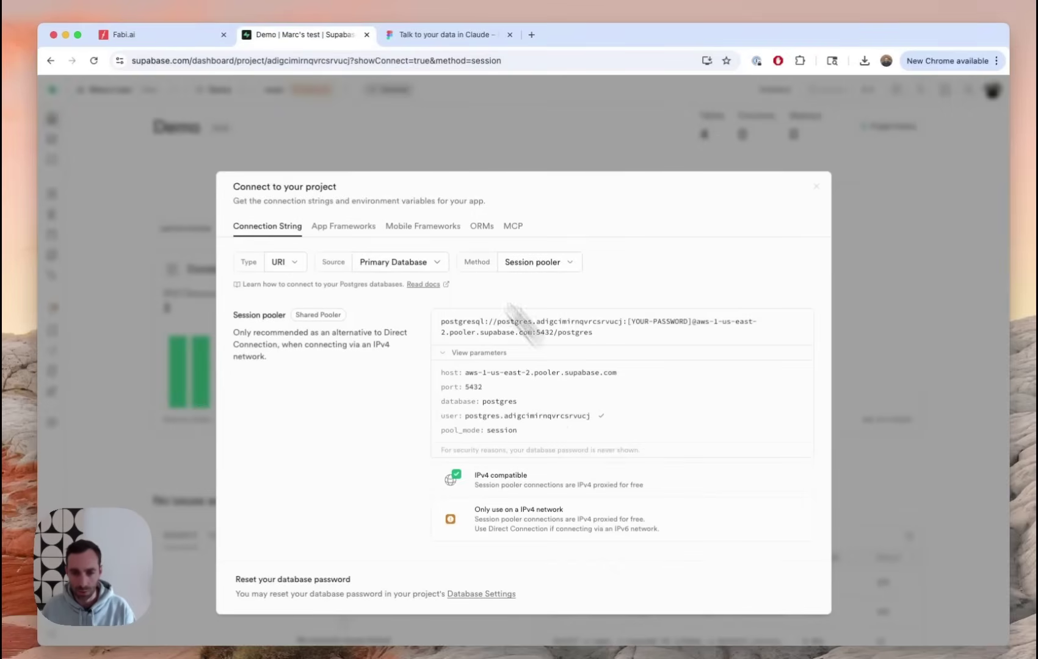
pyautogui.click(166, 43)
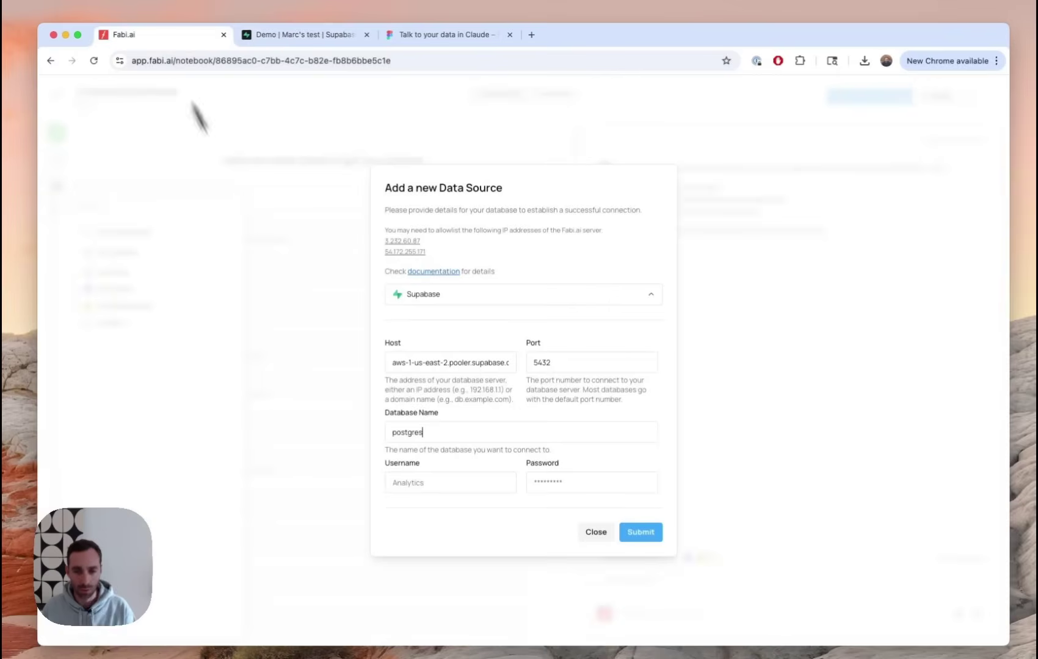
pyautogui.click(424, 481)
pyautogui.press('super+v')
# - Enter the database password in the Password field of the new data source
pyautogui.click(551, 482)
pyautogui.press('super+v')
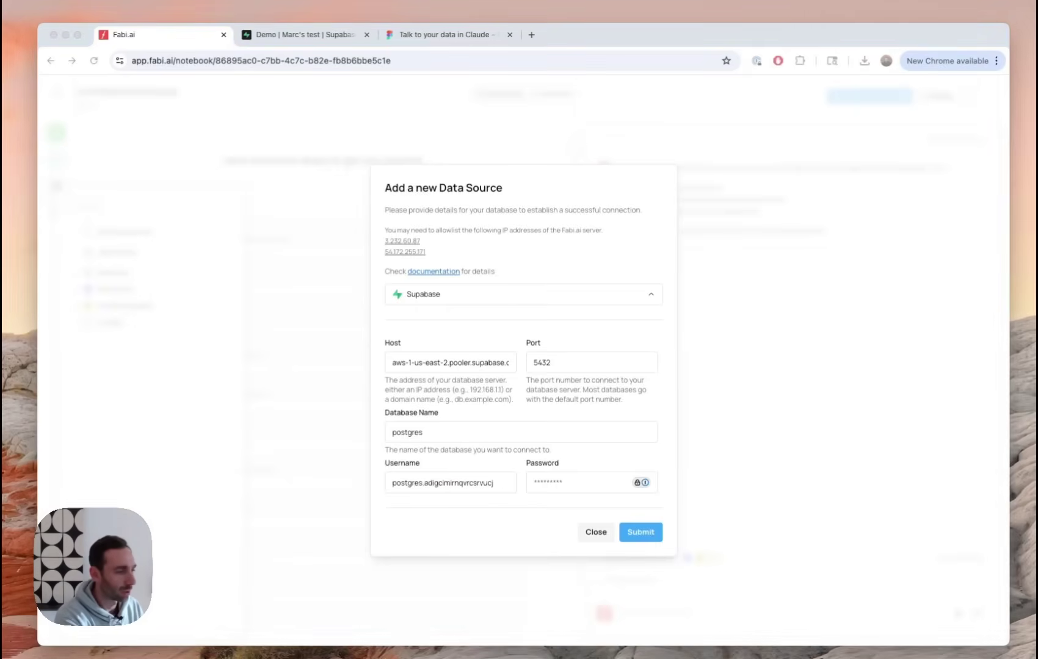
pyautogui.moveTo(637, 482)
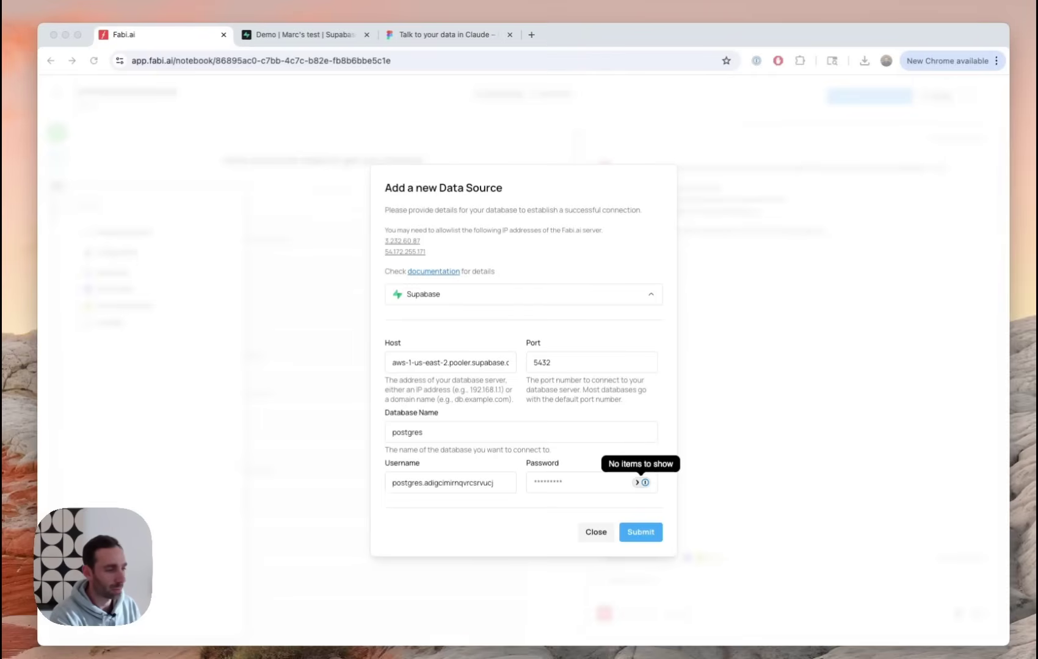
pyautogui.click(568, 483)
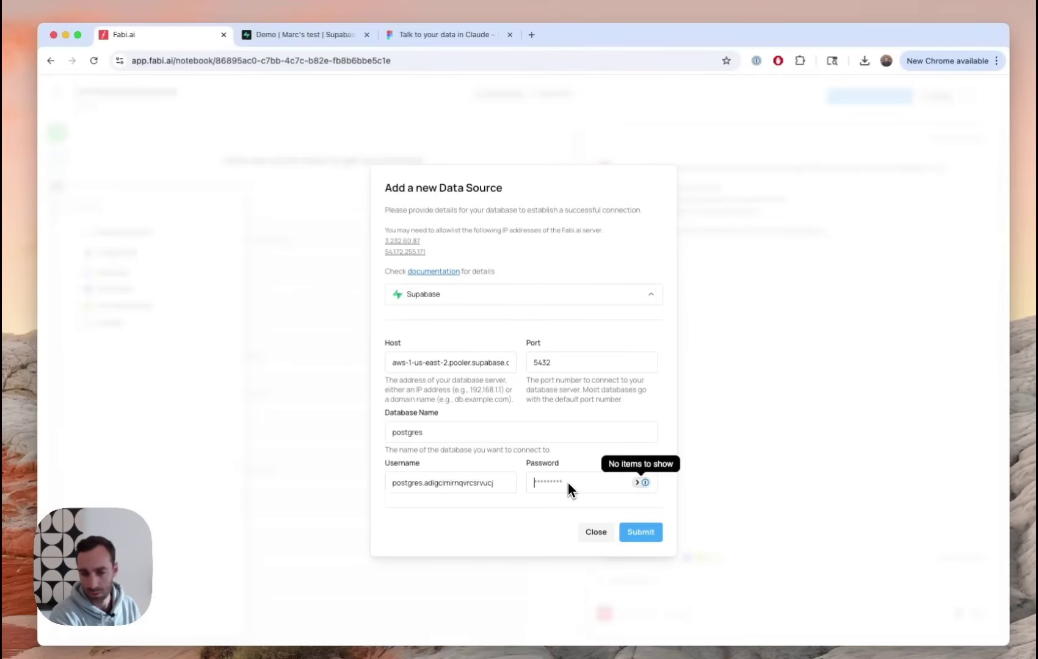
pyautogui.press('super+v')
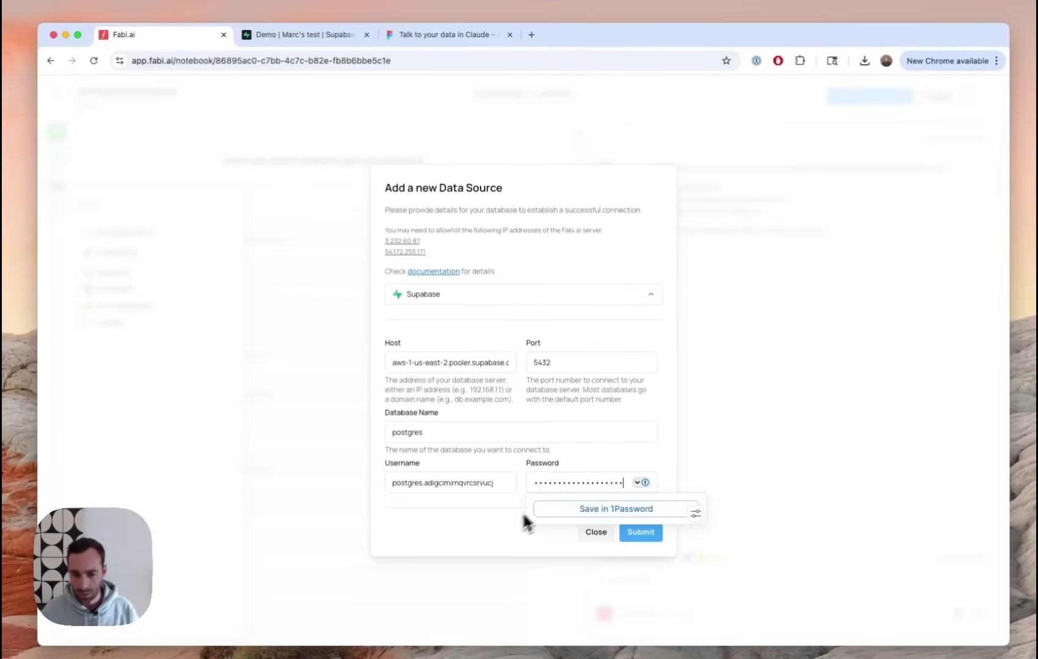
pyautogui.click(505, 534)
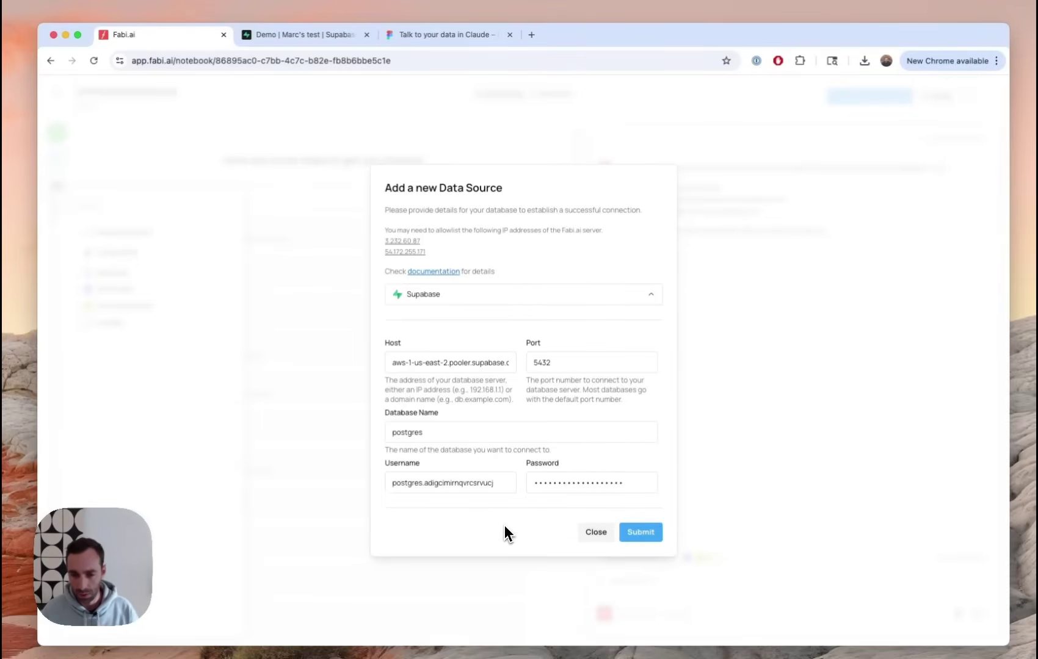
# - Submit the Supabase data source and dismiss the offer to save the login
pyautogui.click(635, 536)
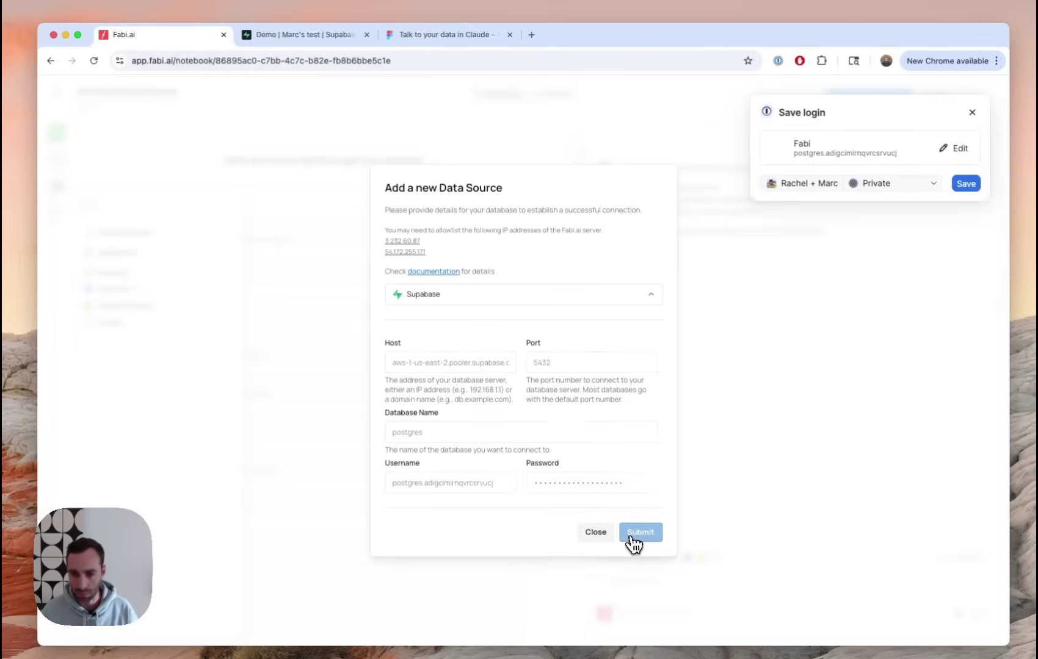
pyautogui.click(972, 114)
pyautogui.click(674, 101)
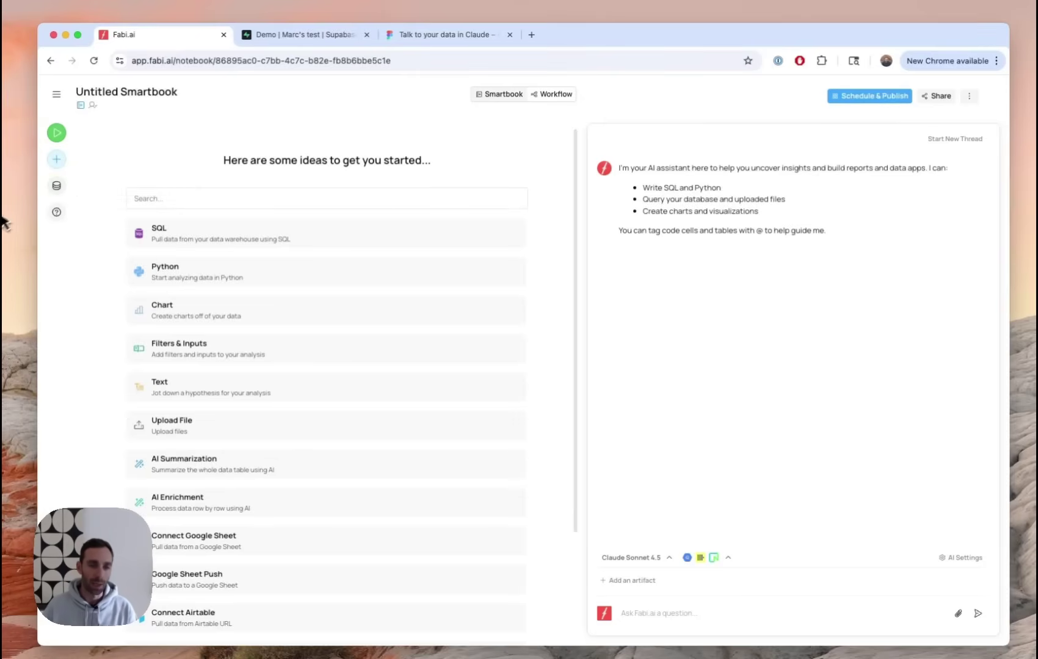
# - Expand the postgres data source in the data source list and look through its tables, including the public ones
pyautogui.click(58, 188)
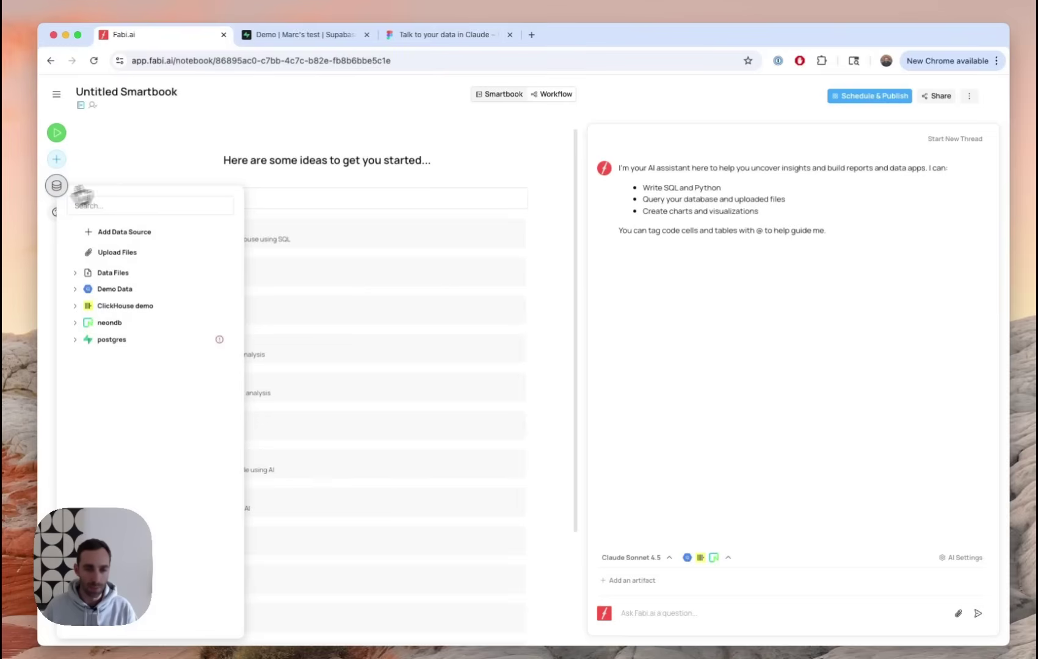
pyautogui.click(157, 162)
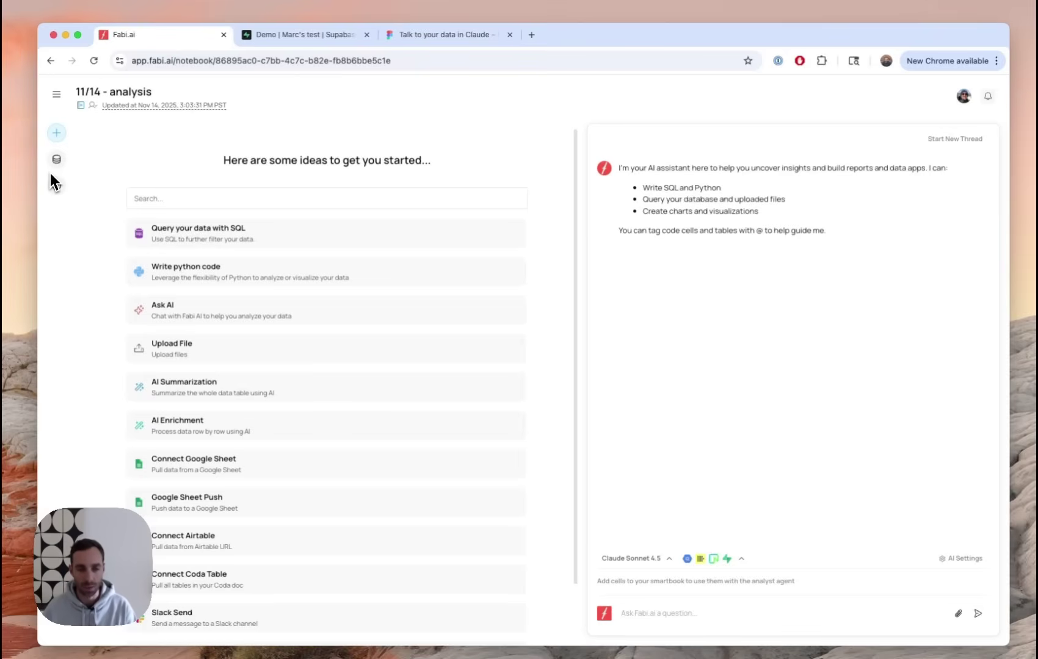
pyautogui.moveTo(56, 160)
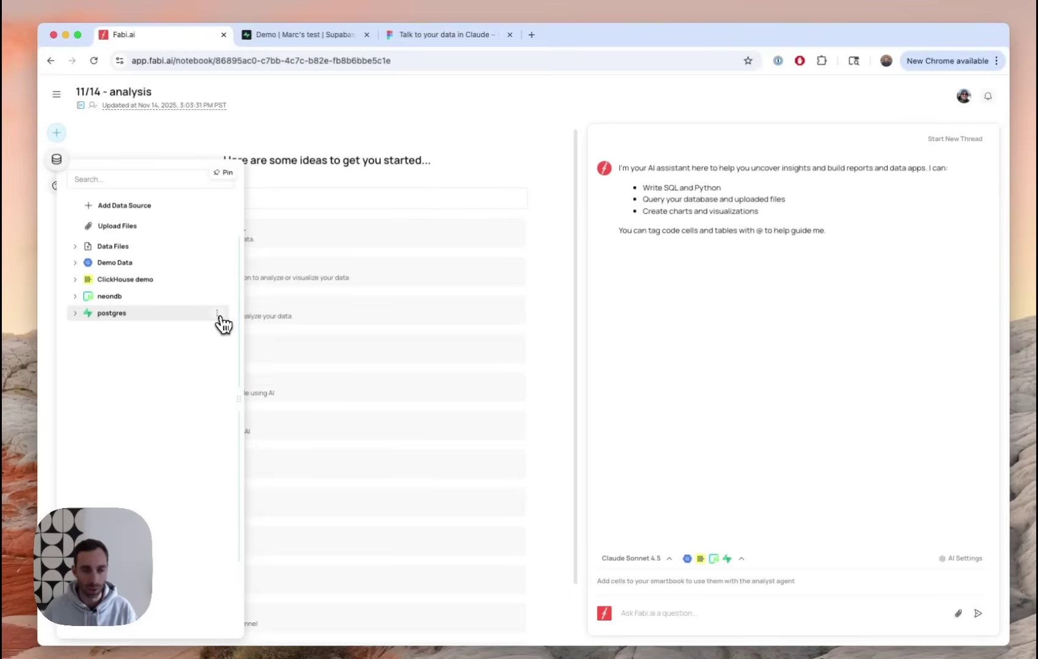
pyautogui.click(76, 314)
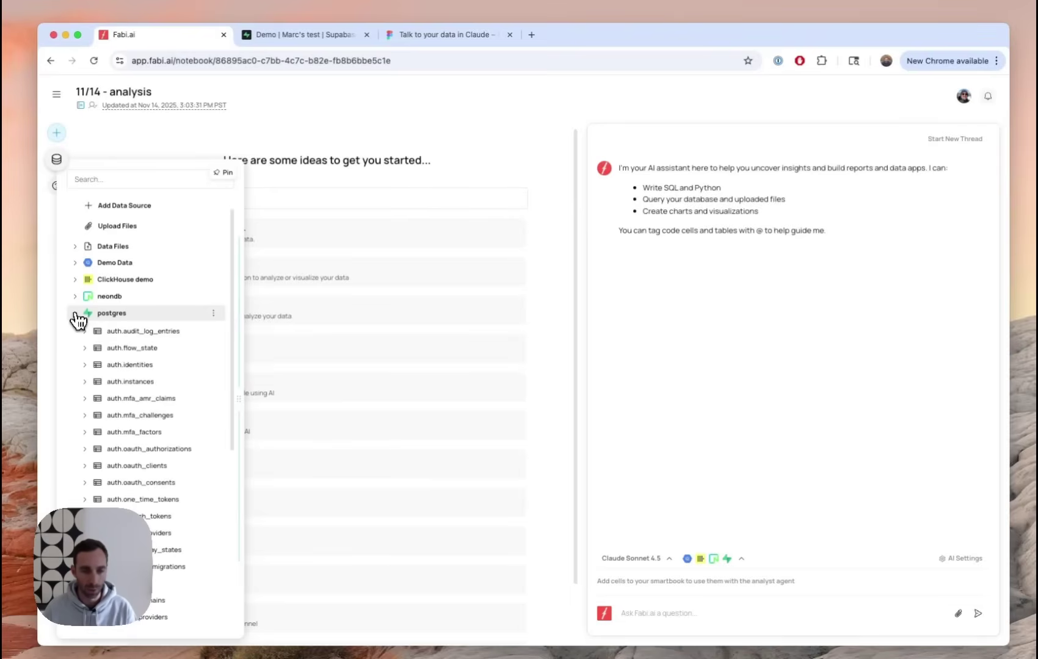
pyautogui.scroll(-5, 123, 366)
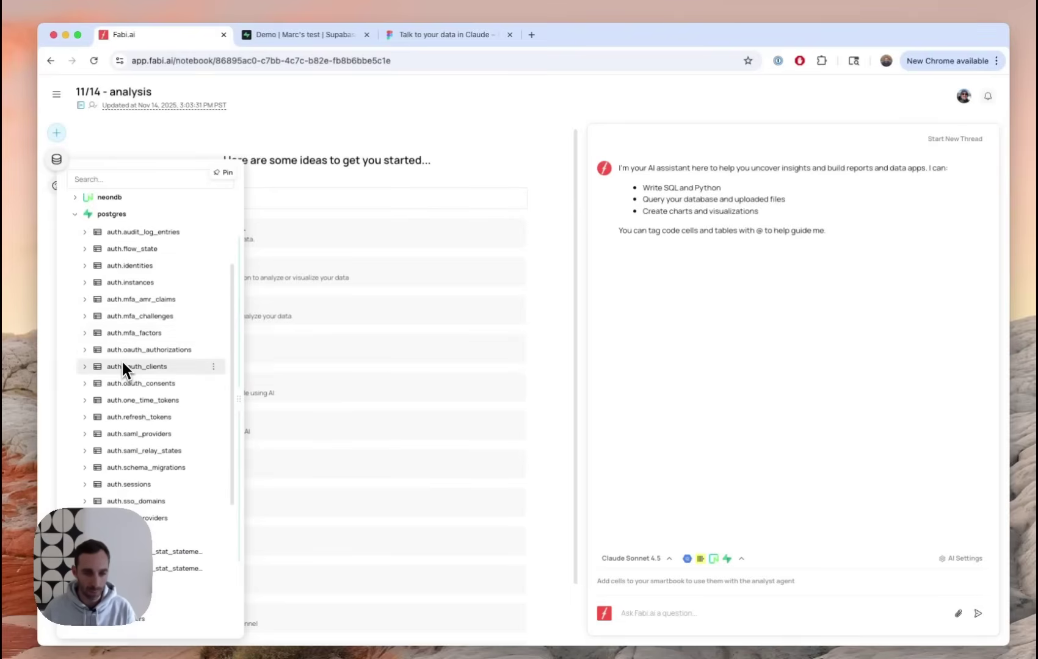
pyautogui.scroll(-3, 142, 330)
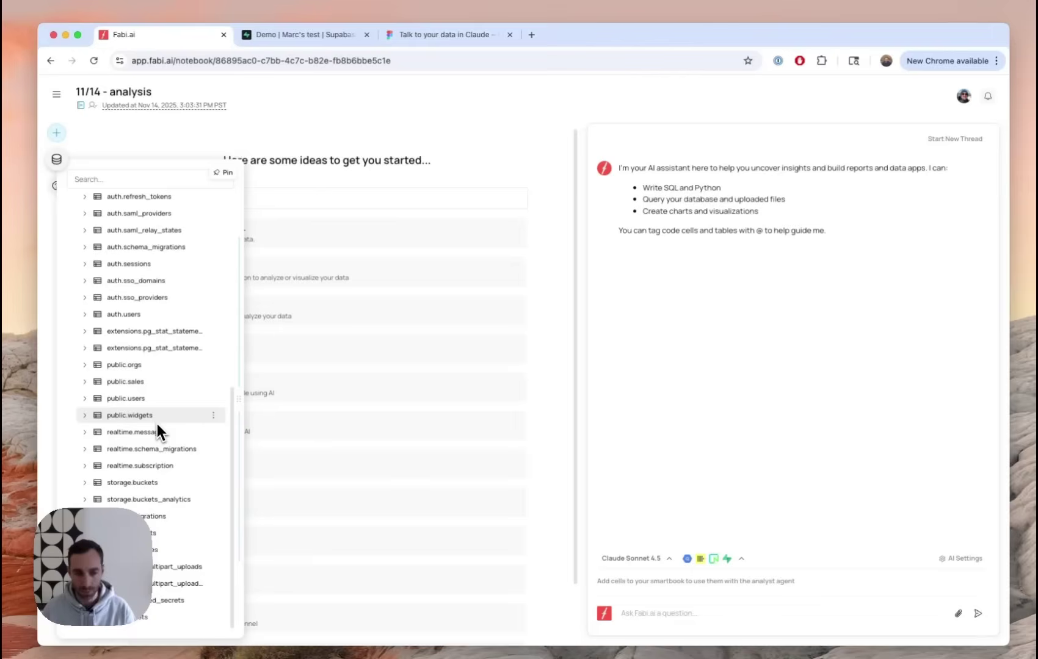
pyautogui.scroll(10, 182, 392)
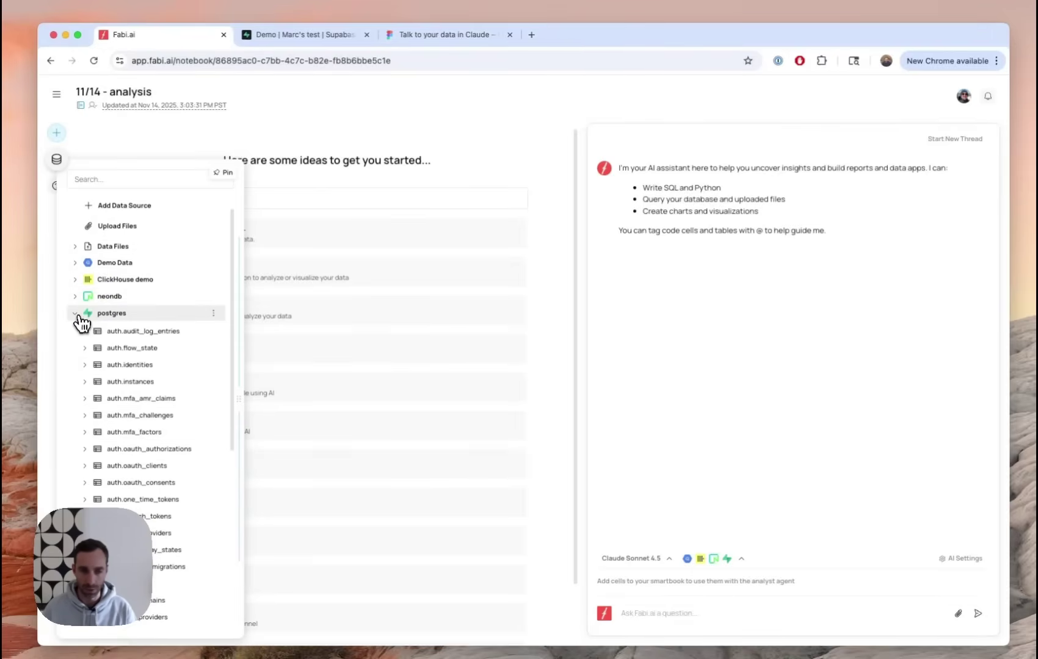
# - Open the semantics editor of the postgres data source, look over its example context, and close it without saving
pyautogui.click(76, 316)
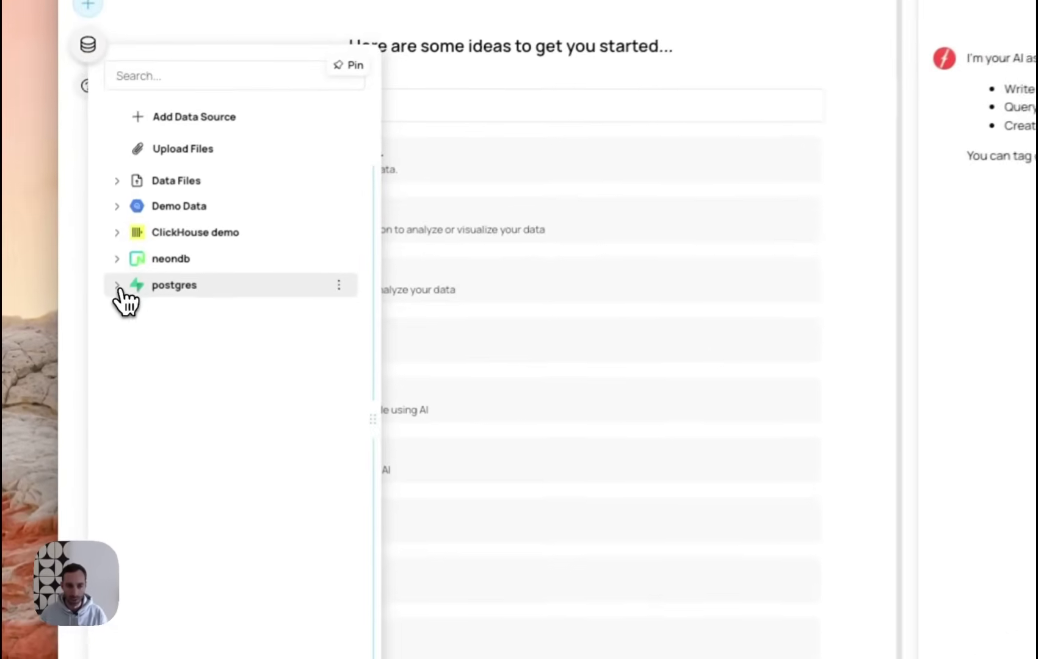
pyautogui.click(118, 287)
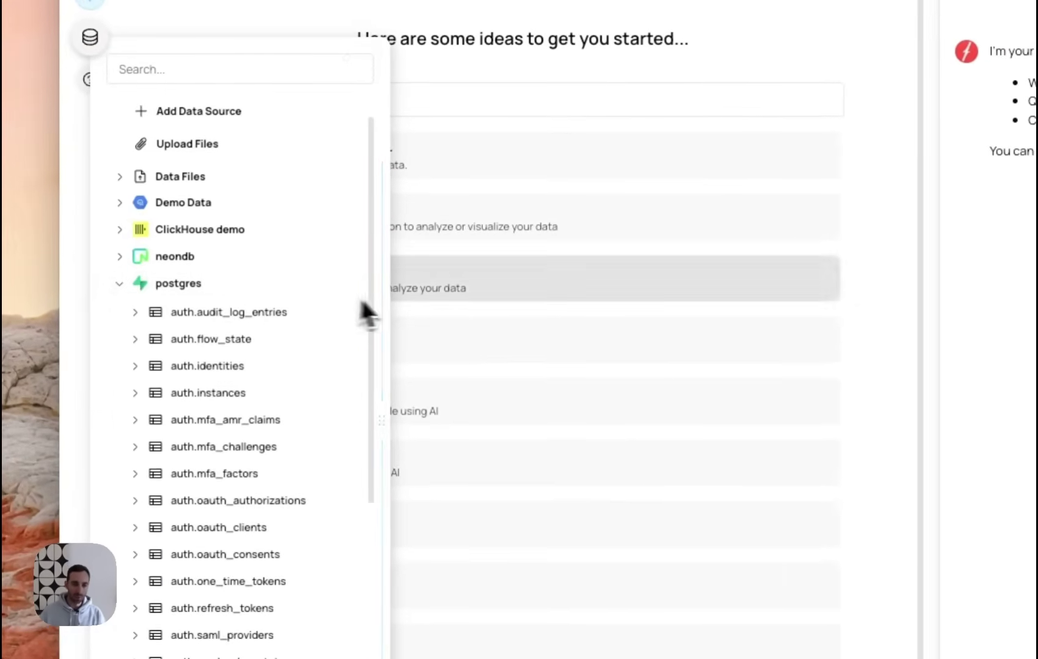
pyautogui.click(342, 284)
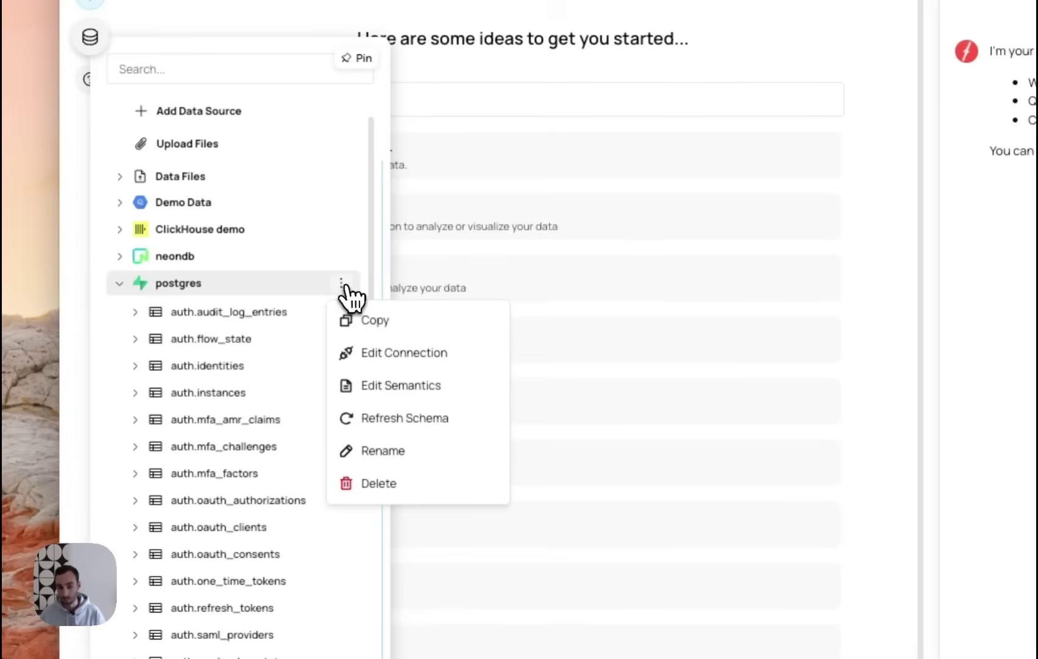
pyautogui.click(403, 391)
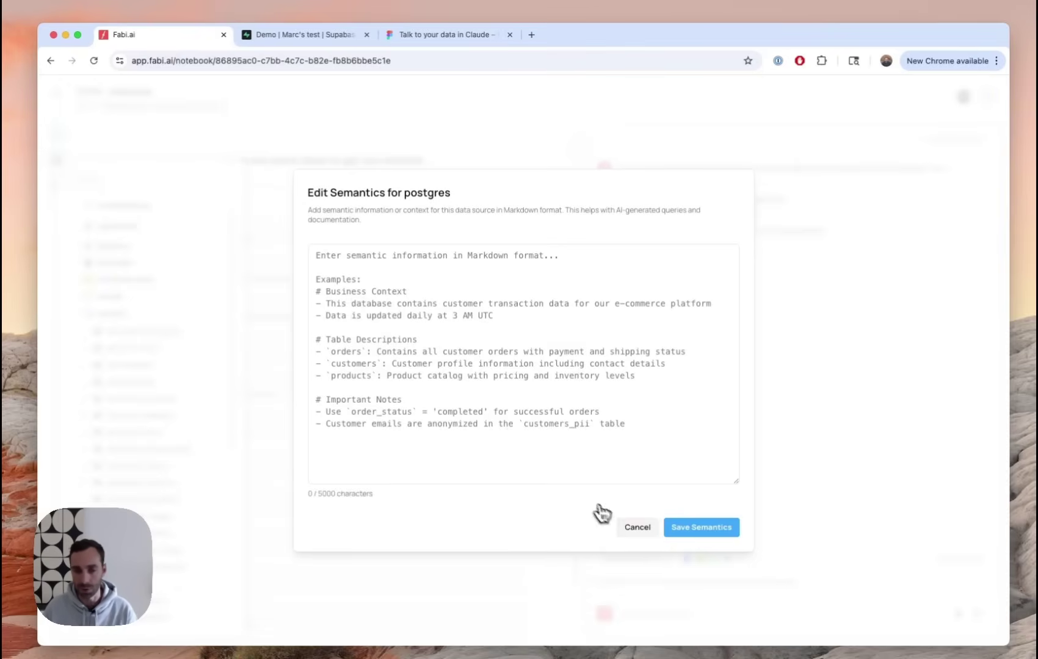
pyautogui.click(640, 529)
pyautogui.click(759, 410)
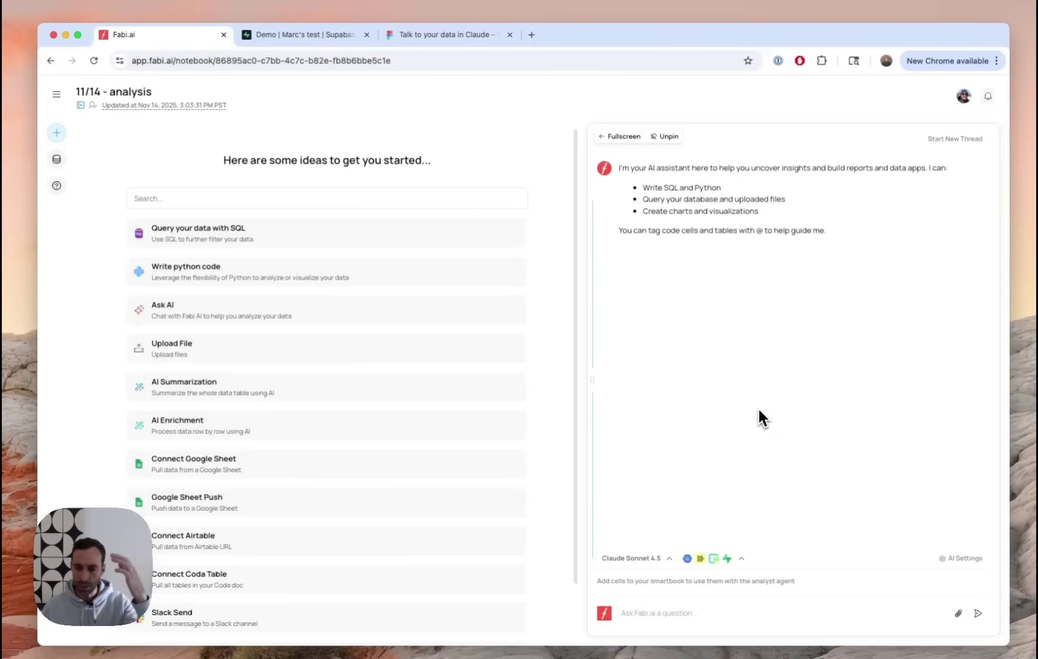
# - Ask the Fabi.ai assistant "Show me total number of widgets by org"
pyautogui.click(658, 613)
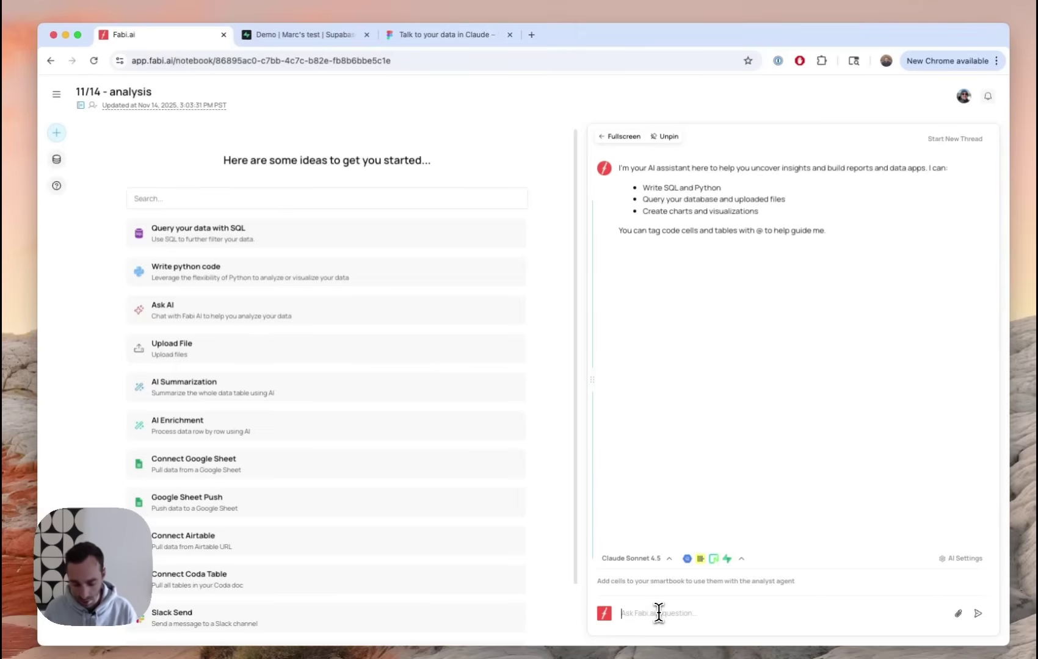
pyautogui.write('Show me total number of widgets by')
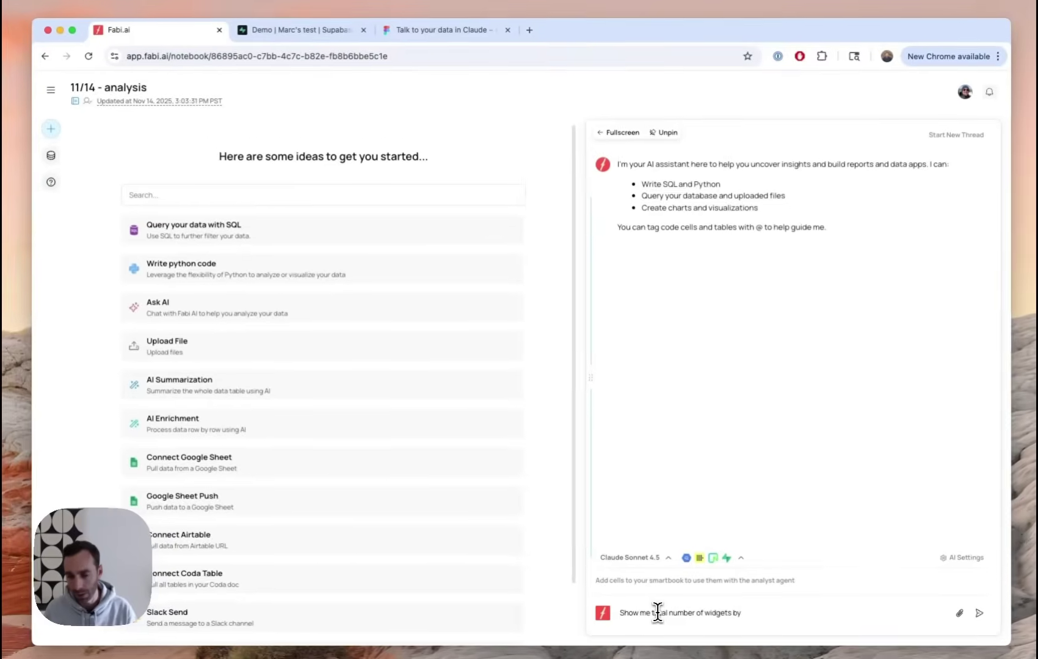
pyautogui.write(' org')
pyautogui.press('Return')
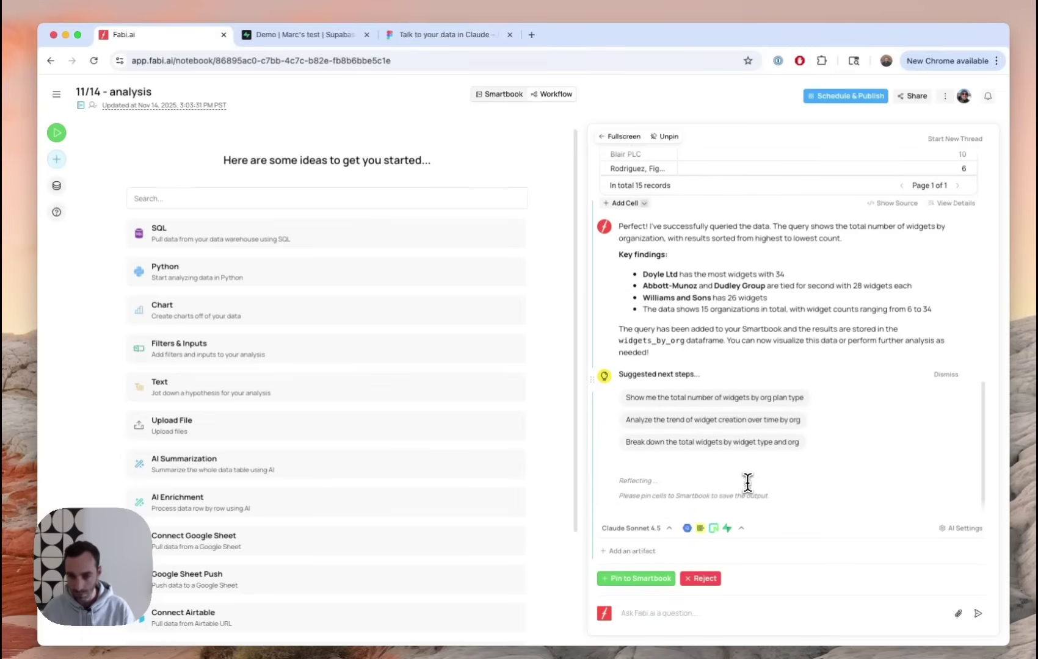
# - Expand the source code of the generated widgets query and review its SQL and result table
pyautogui.scroll(5, 746, 482)
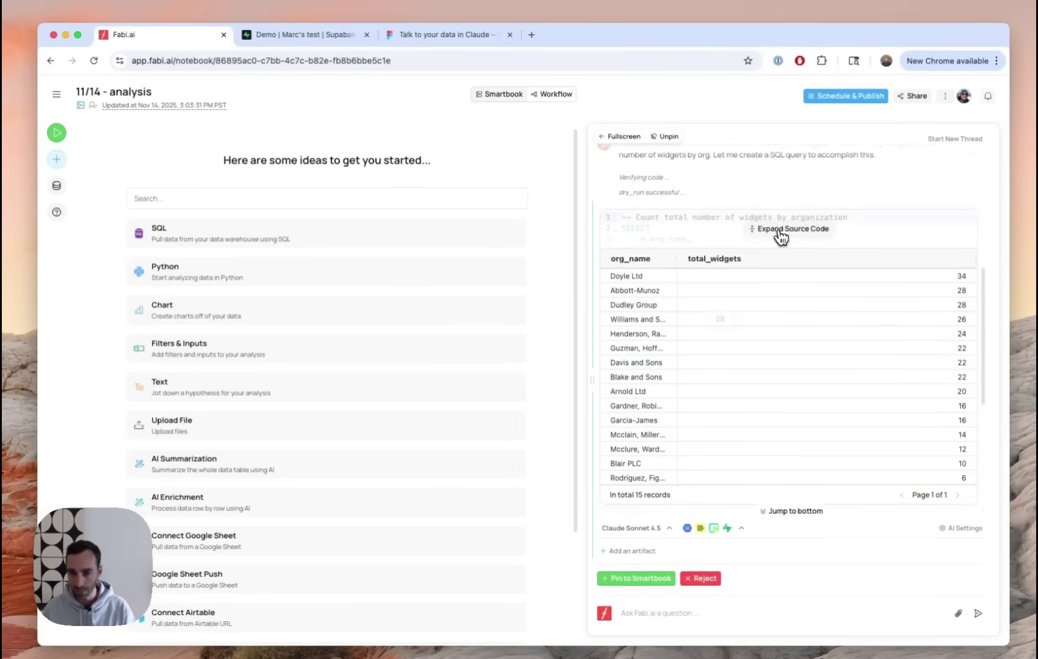
pyautogui.click(781, 235)
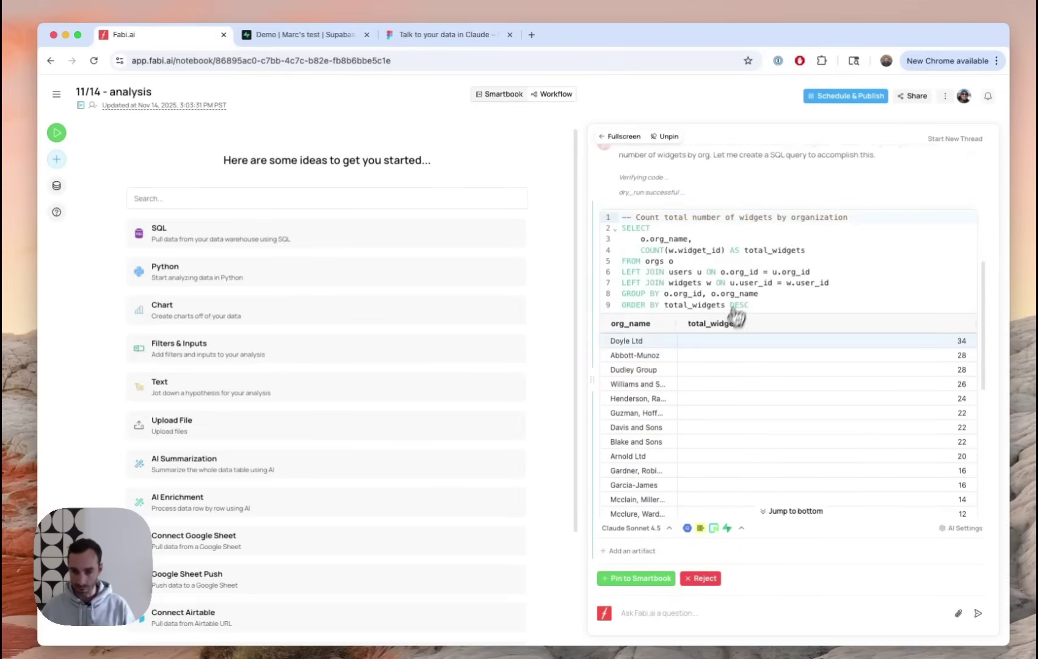
pyautogui.scroll(-6, 676, 375)
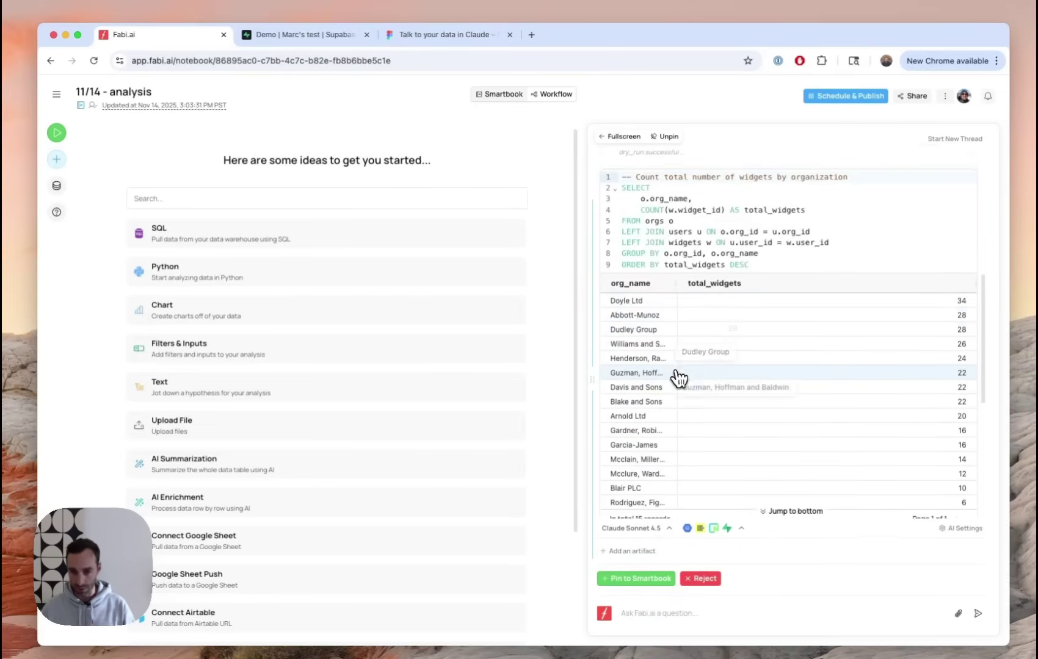
# - Ask the assistant to "plot the data" and pin the resulting query and chart to the Smartbook
pyautogui.click(695, 615)
pyautogui.write('plot the data')
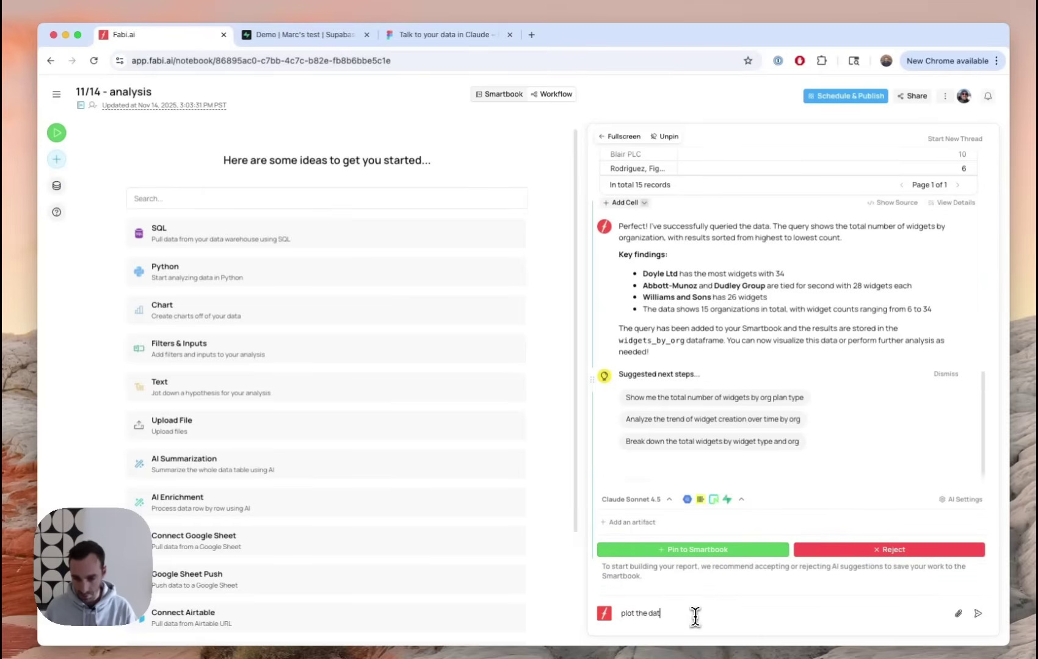
pyautogui.press('Return')
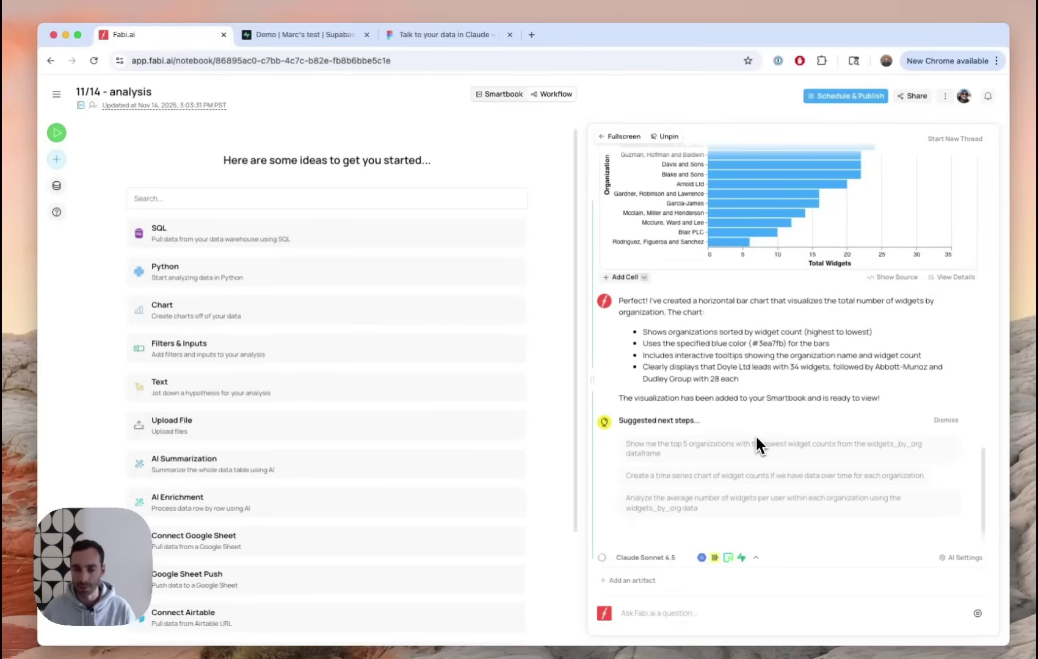
pyautogui.scroll(5, 756, 437)
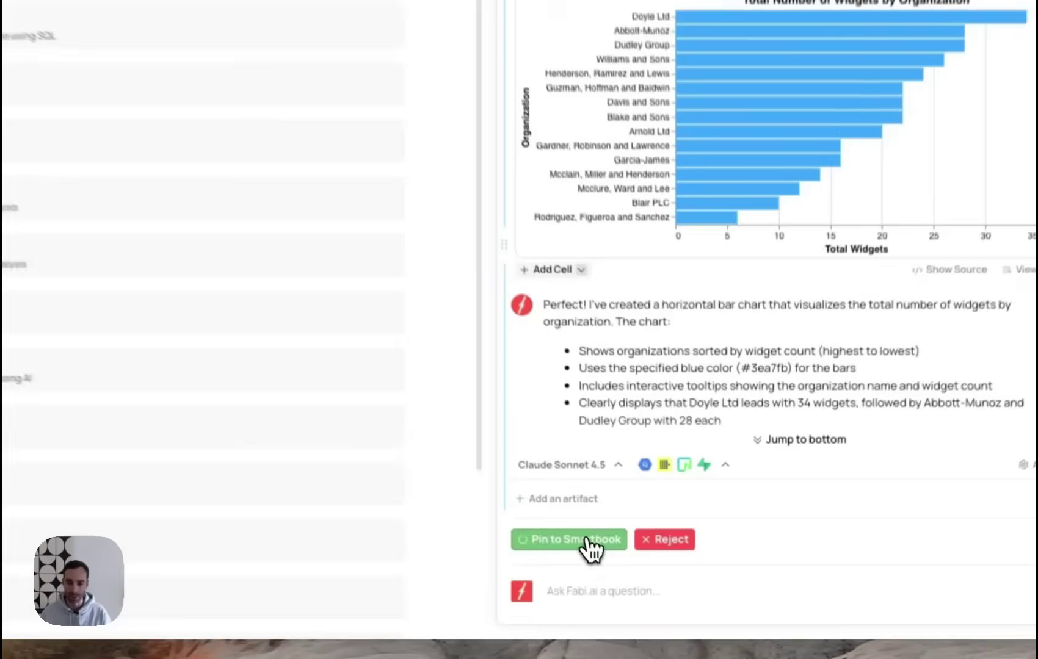
pyautogui.click(652, 580)
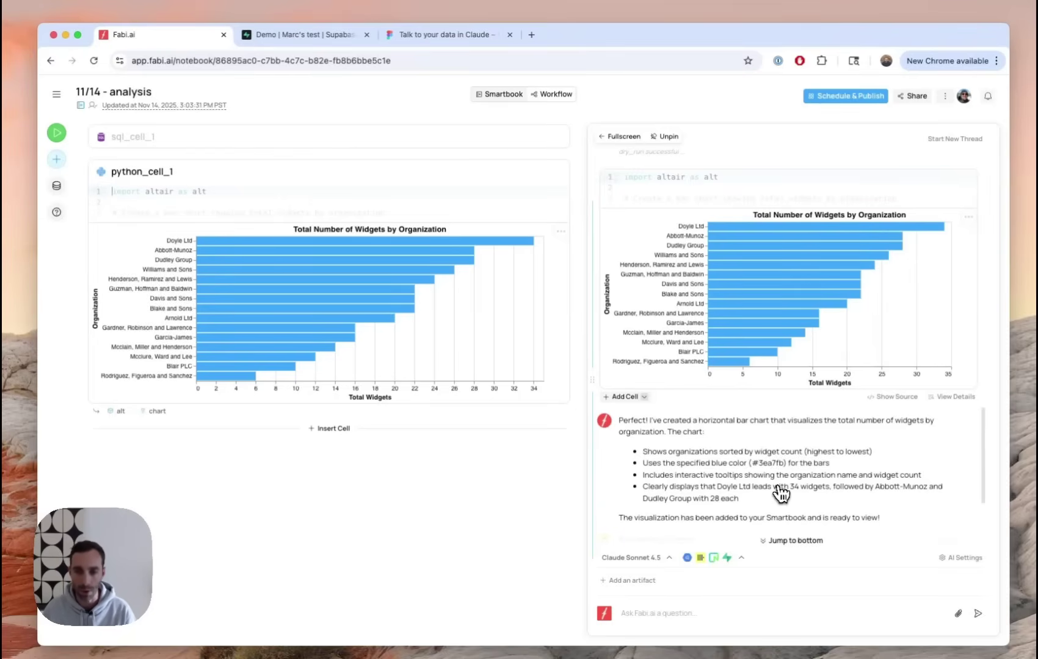
# - Switch to Claude and start adding a custom connector in the connector settings
pyautogui.press('super+Tab')
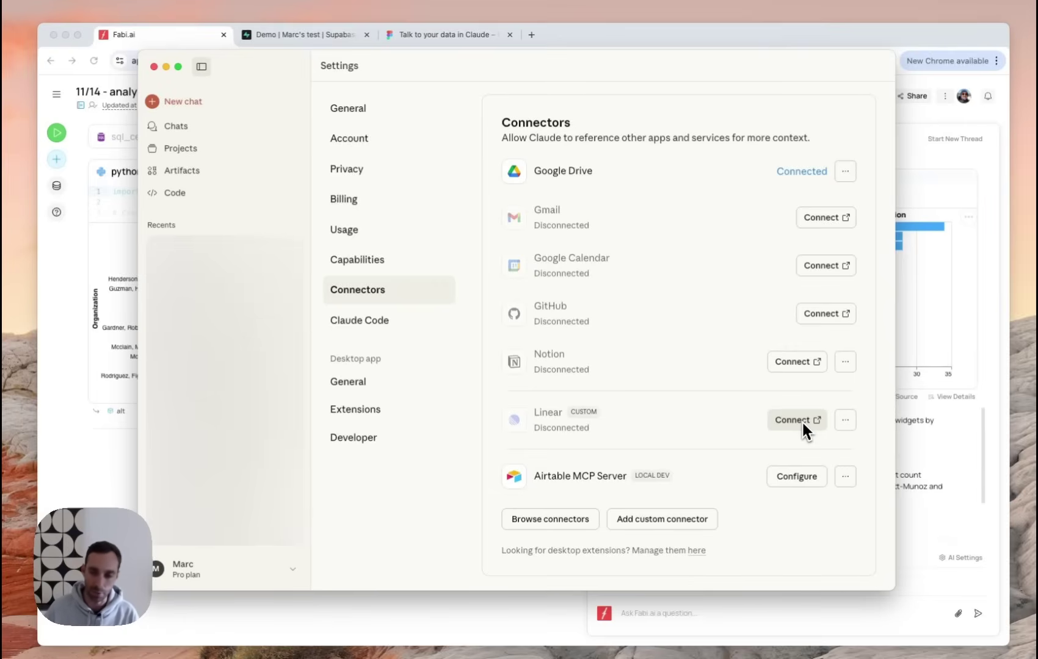
pyautogui.click(657, 526)
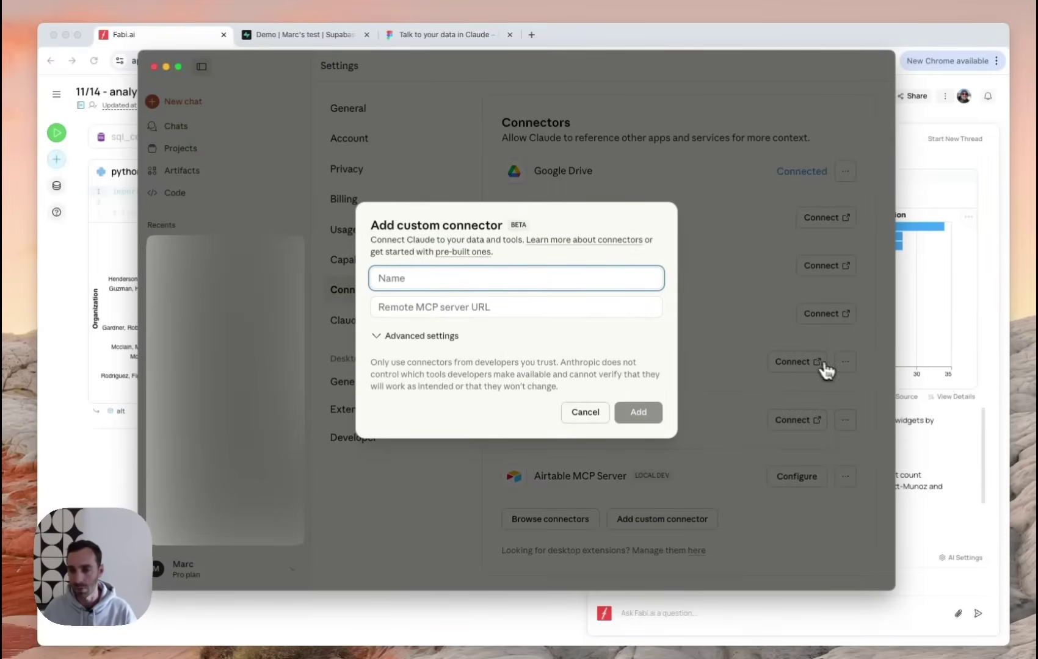
pyautogui.click(935, 440)
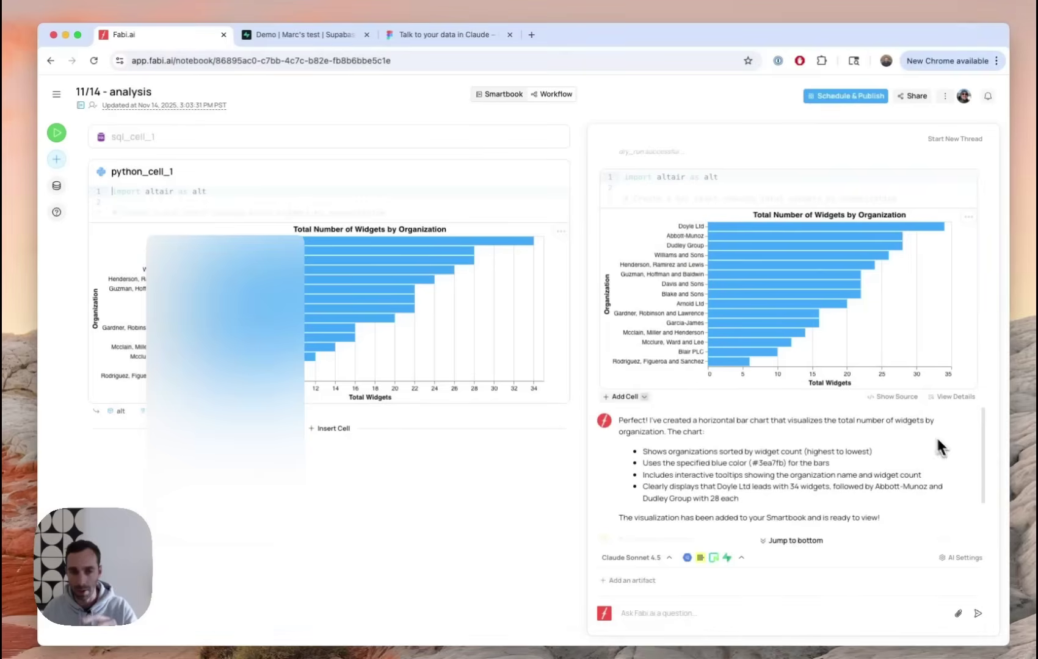
pyautogui.click(56, 96)
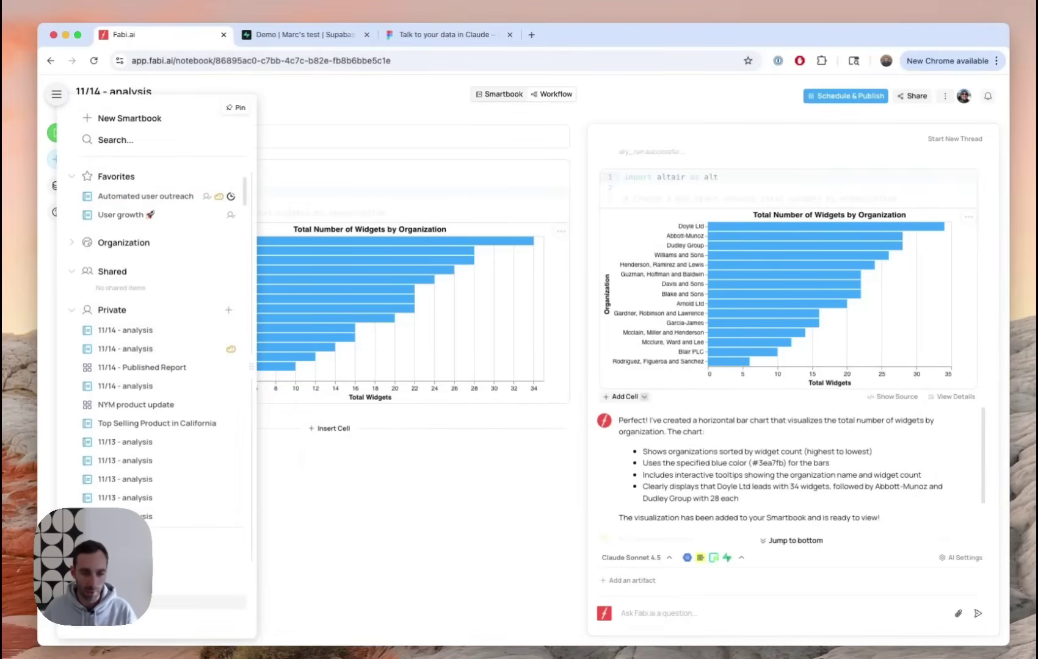
pyautogui.click(122, 602)
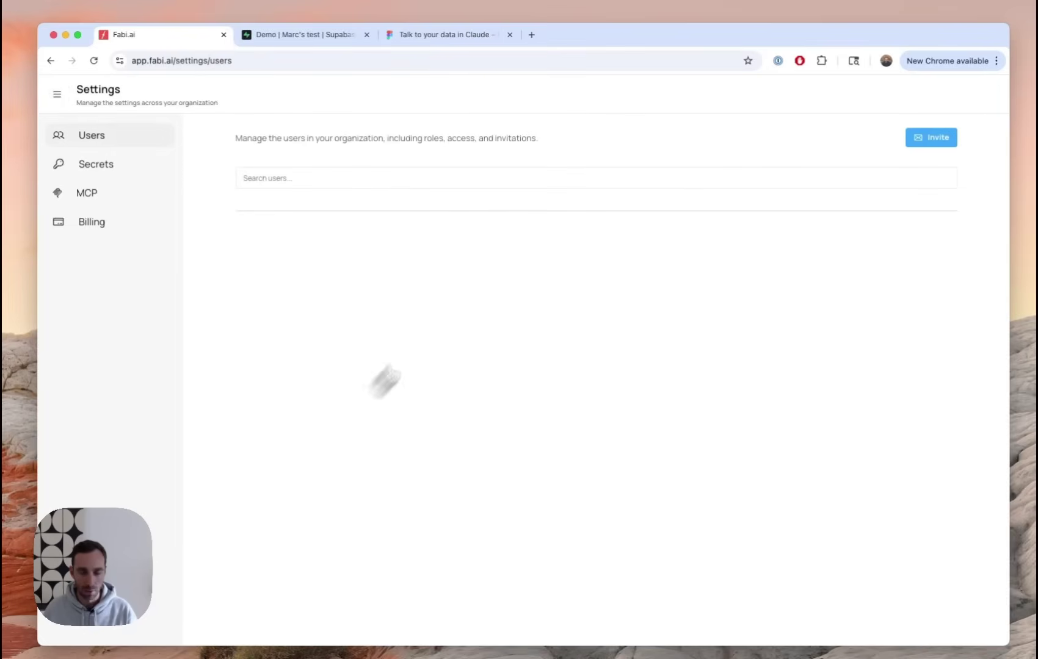
pyautogui.click(101, 206)
pyautogui.moveTo(364, 208); pyautogui.dragTo(254, 209)
pyautogui.press('super+c')
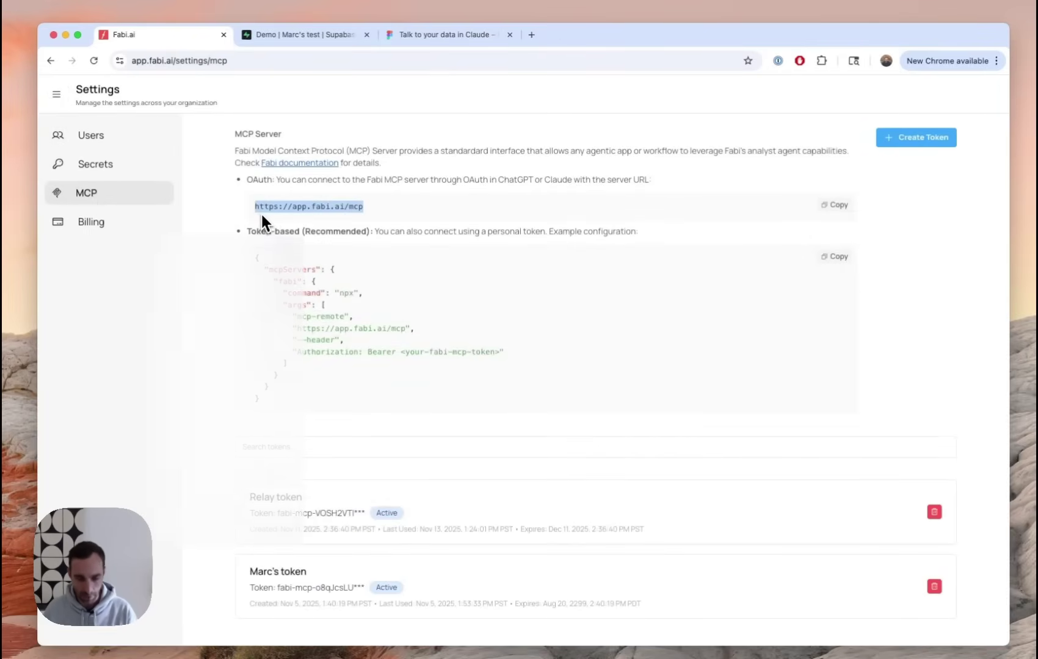
pyautogui.press('super+Tab')
pyautogui.press('super+v')
pyautogui.press('super+a')
pyautogui.write('Fabi')
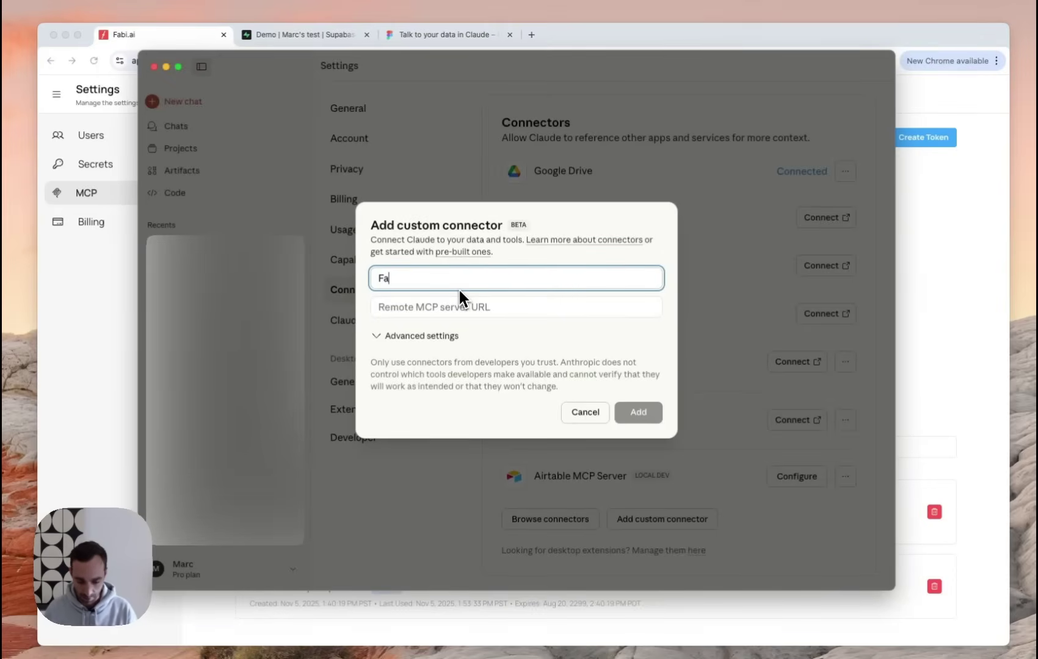
pyautogui.press('Tab')
pyautogui.press('super+v')
pyautogui.click(635, 413)
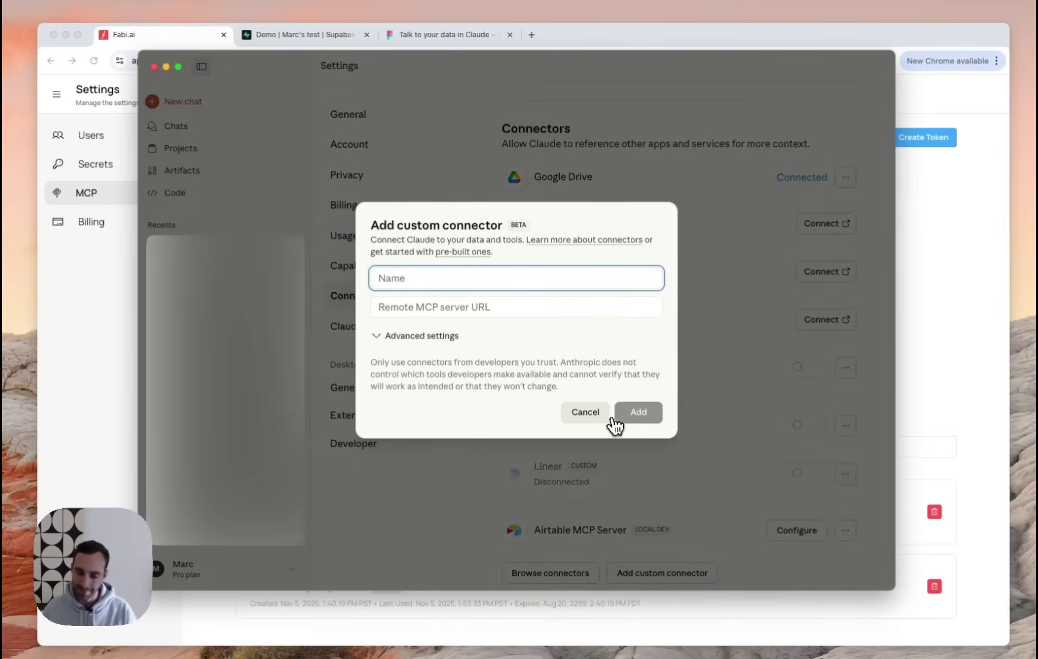
pyautogui.click(585, 413)
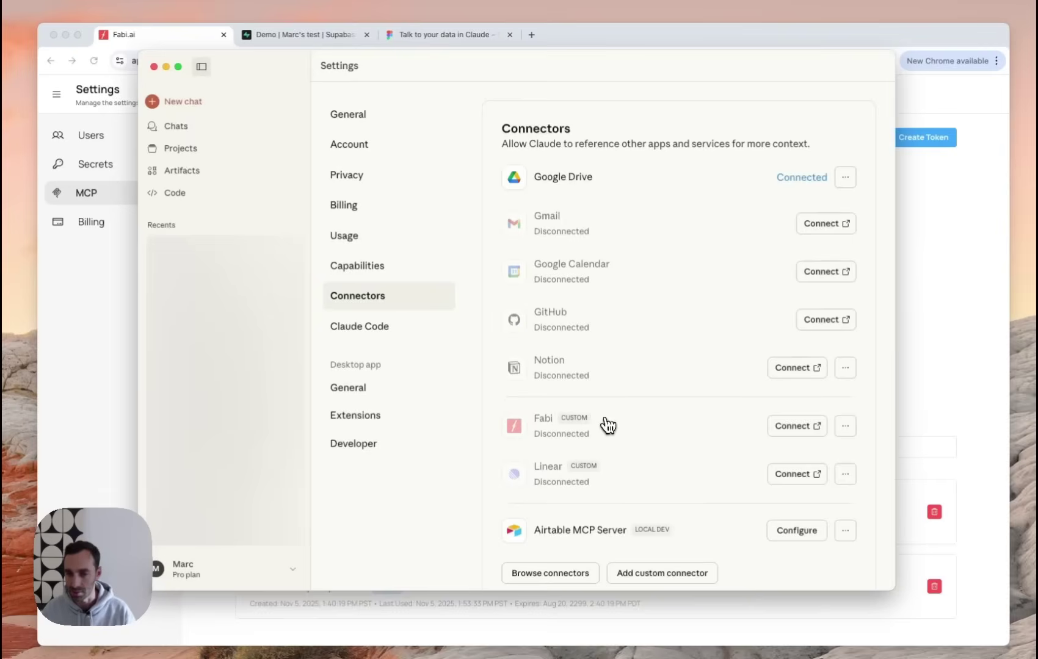
# - Connect the Fabi connector, authorize Claude to access the Fabi.ai account, and allow the browser to open Claude
pyautogui.click(796, 428)
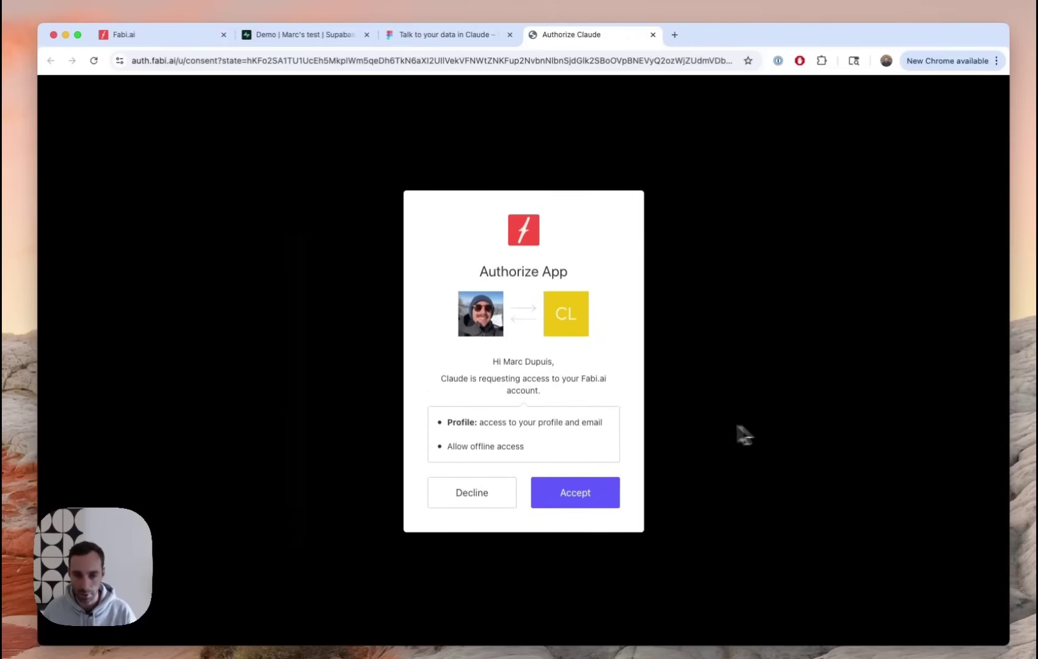
pyautogui.click(598, 497)
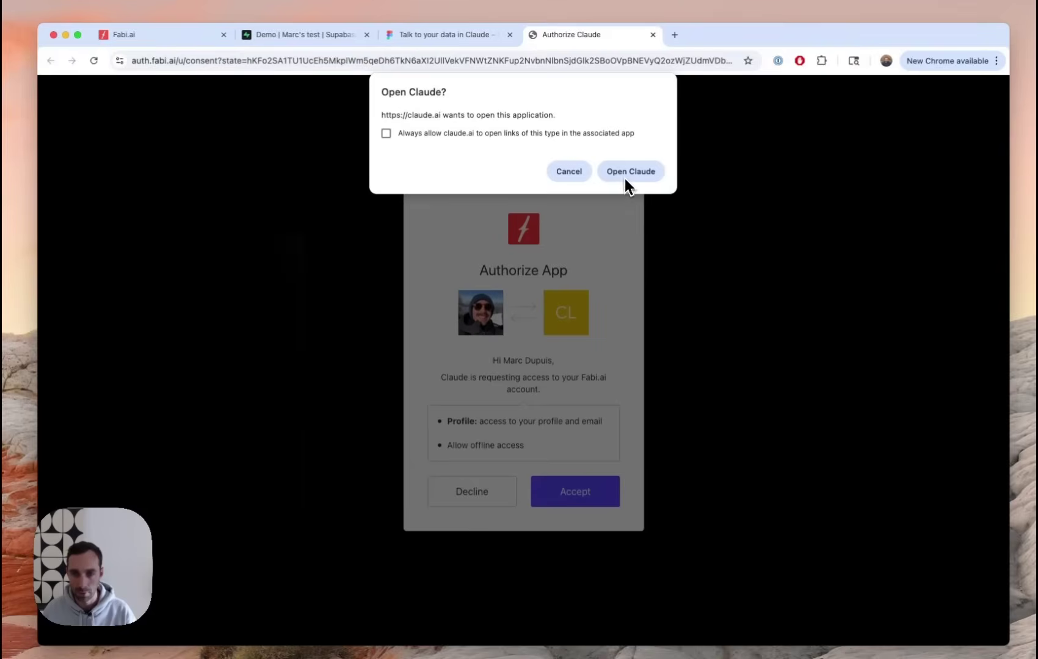
pyautogui.click(626, 175)
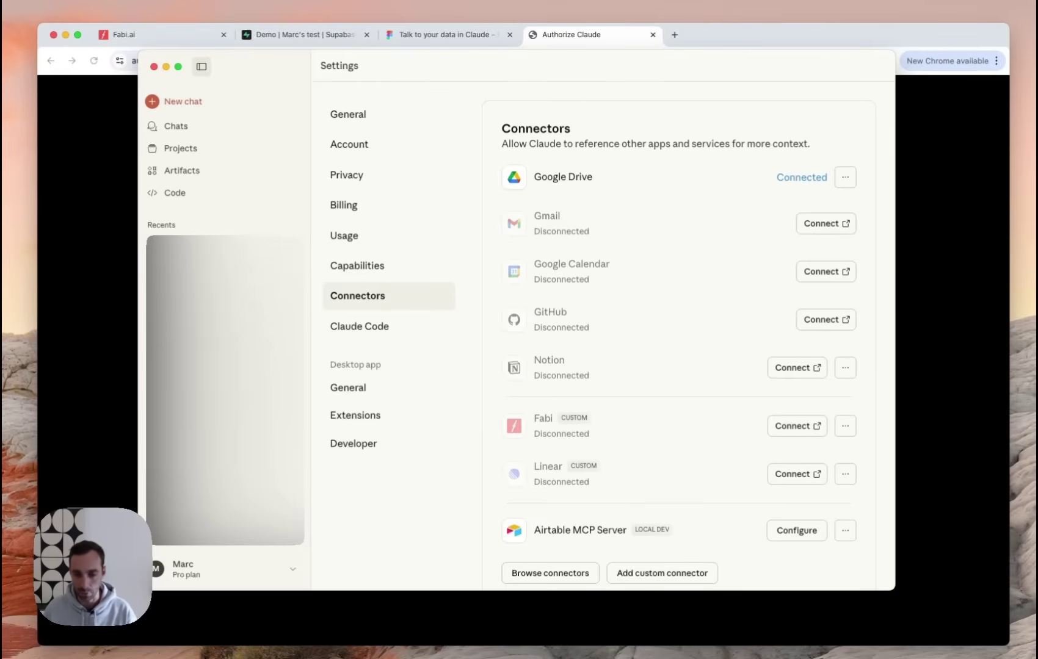
# - Quit and relaunch Claude, and open its connector settings to check the Fabi connection
pyautogui.rightClick(577, 657)
pyautogui.click(564, 651)
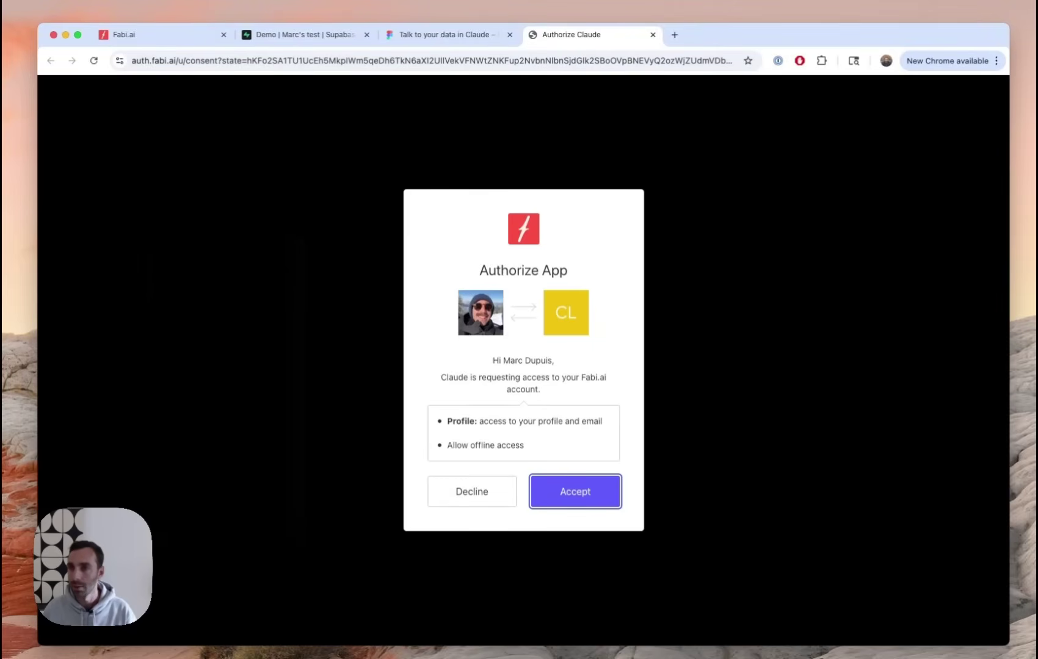
pyautogui.press('super+space')
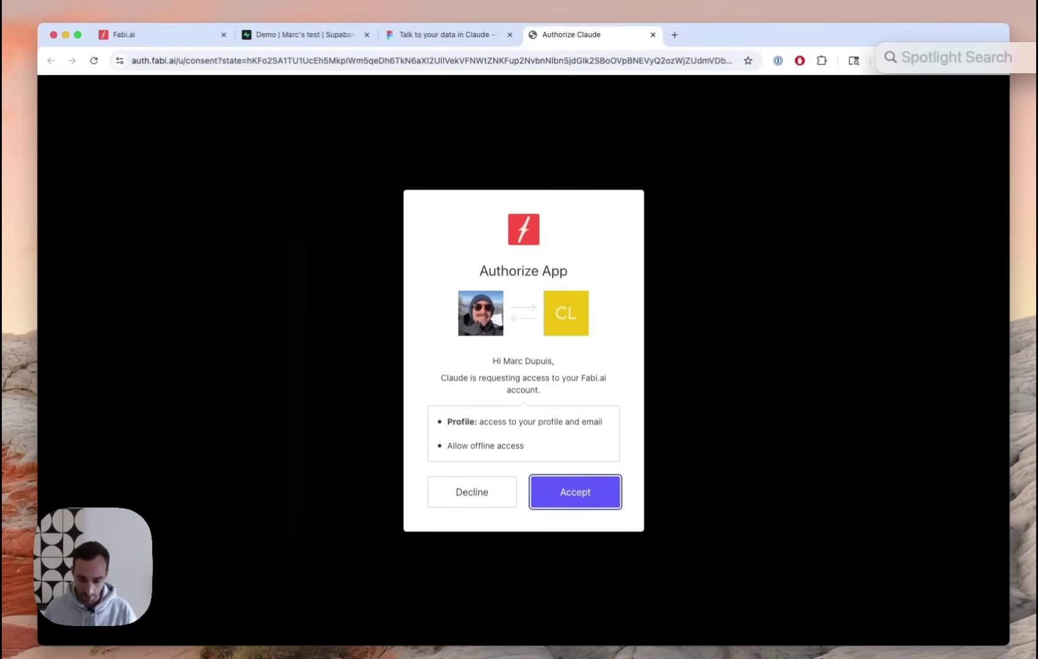
pyautogui.write('claude')
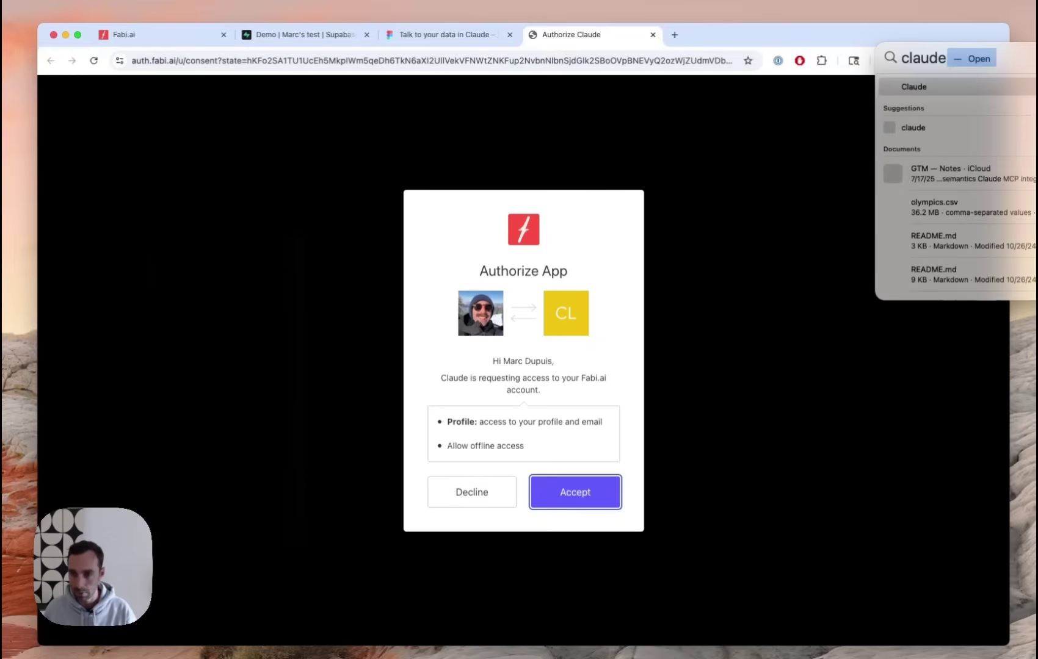
pyautogui.press('Return')
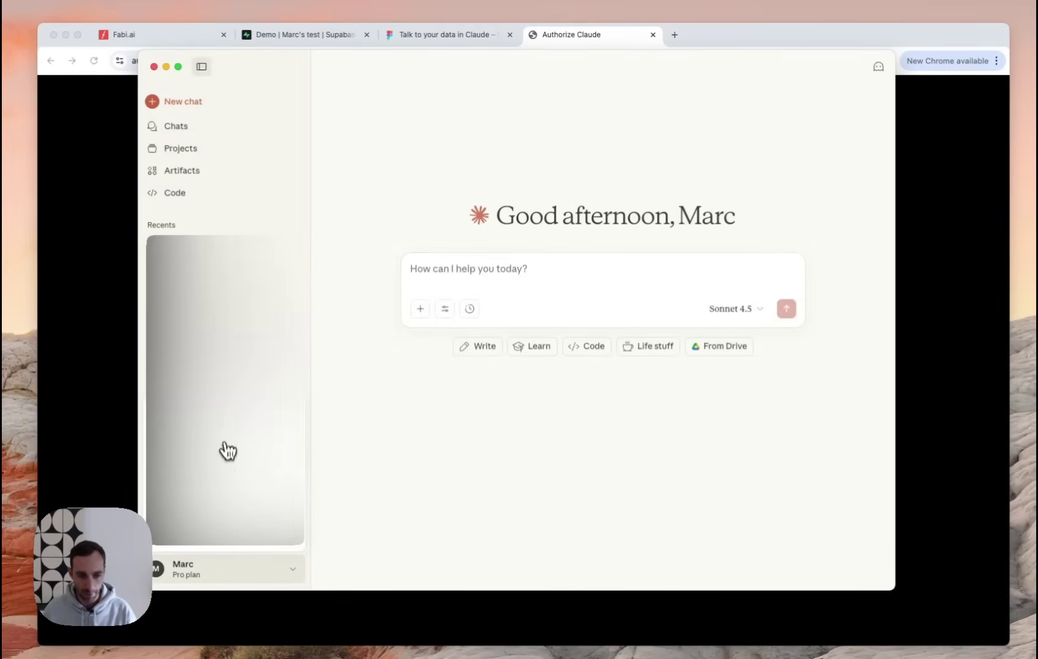
pyautogui.press('super+comma')
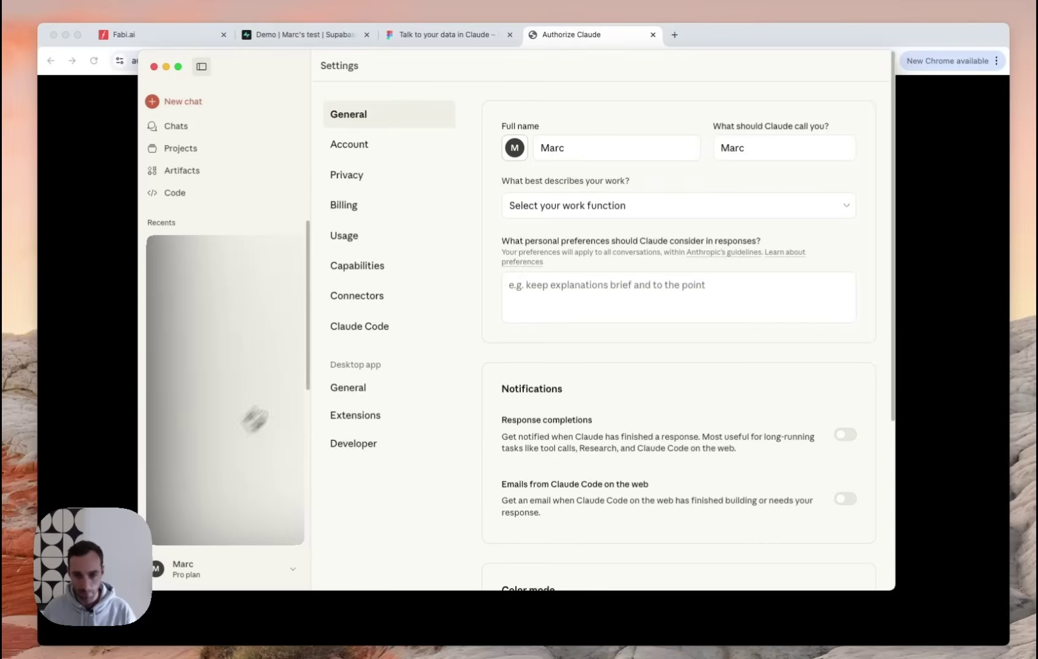
pyautogui.click(377, 302)
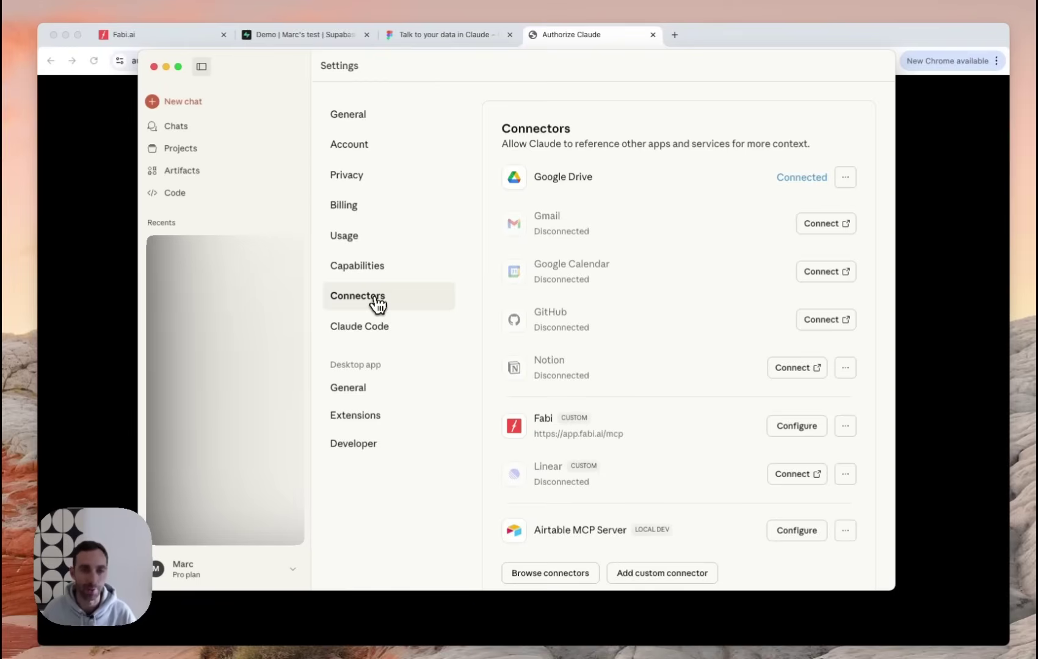
# - Start a new Claude chat and ask "Which users have the most widgets?"
pyautogui.click(201, 103)
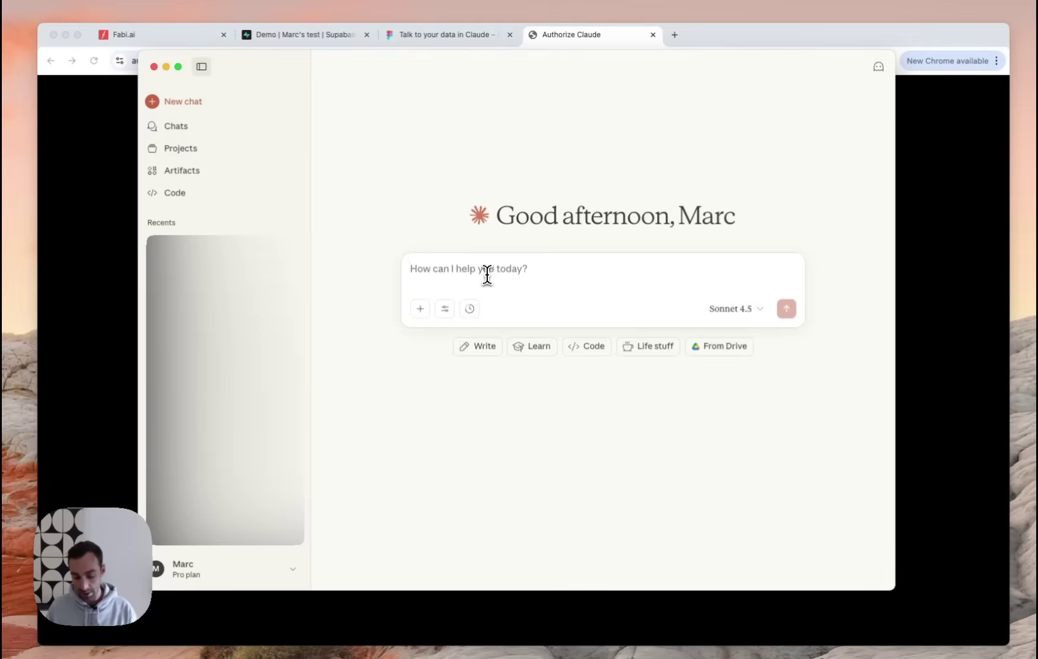
pyautogui.write('Which users')
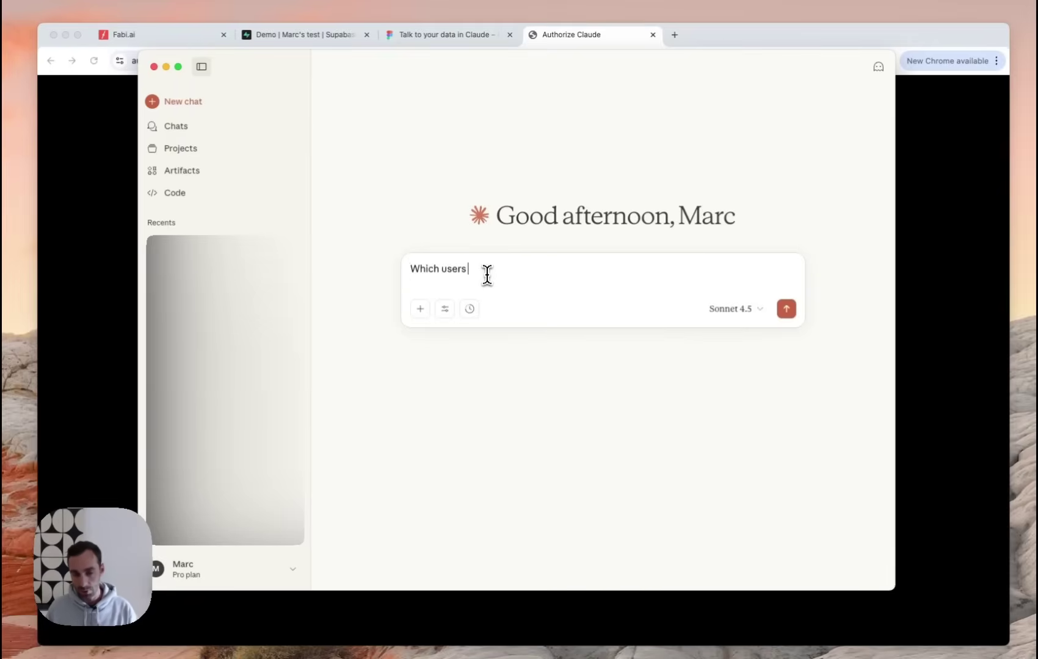
pyautogui.write(' have the most w')
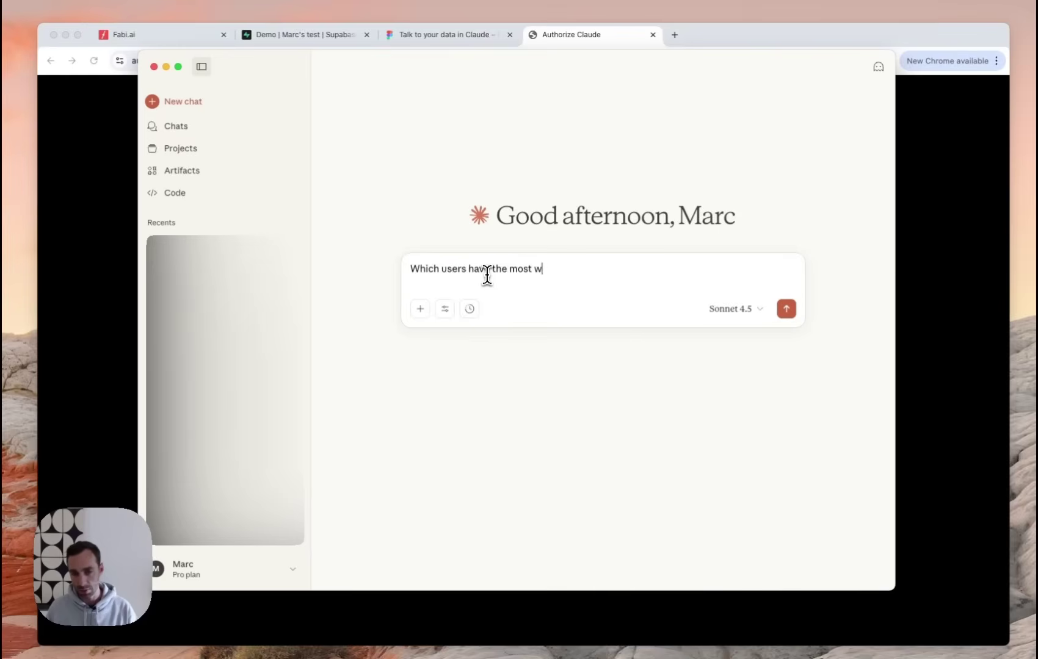
pyautogui.write('idgets?')
pyautogui.press('Return')
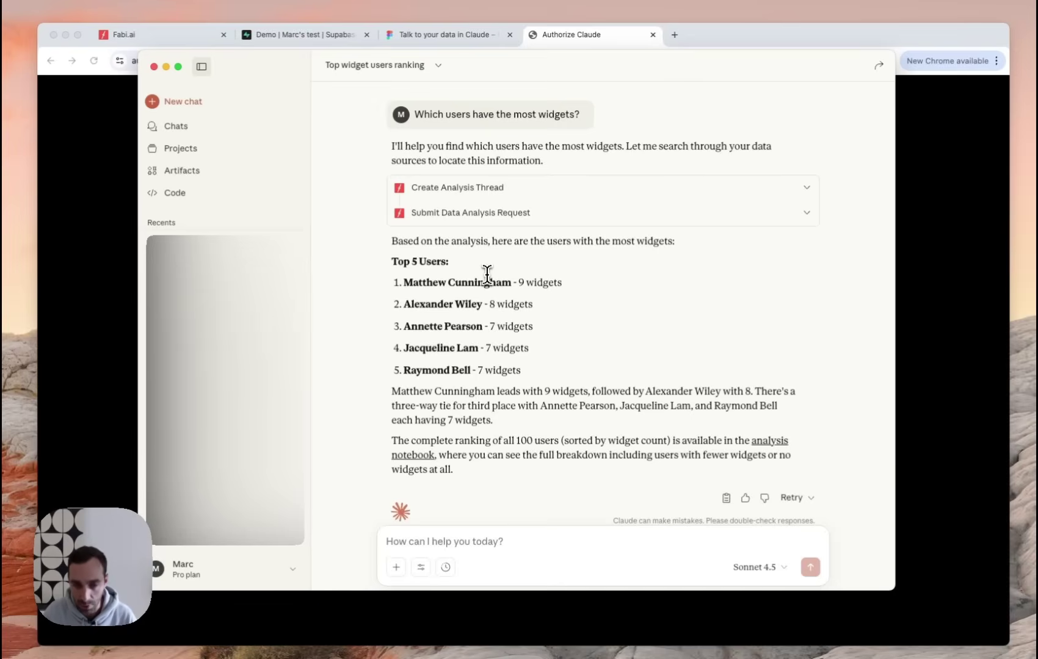
# - Open the analysis notebook linked in the answer in Fabi.ai and expand the source code of the widget count query
pyautogui.scroll(-1, 611, 428)
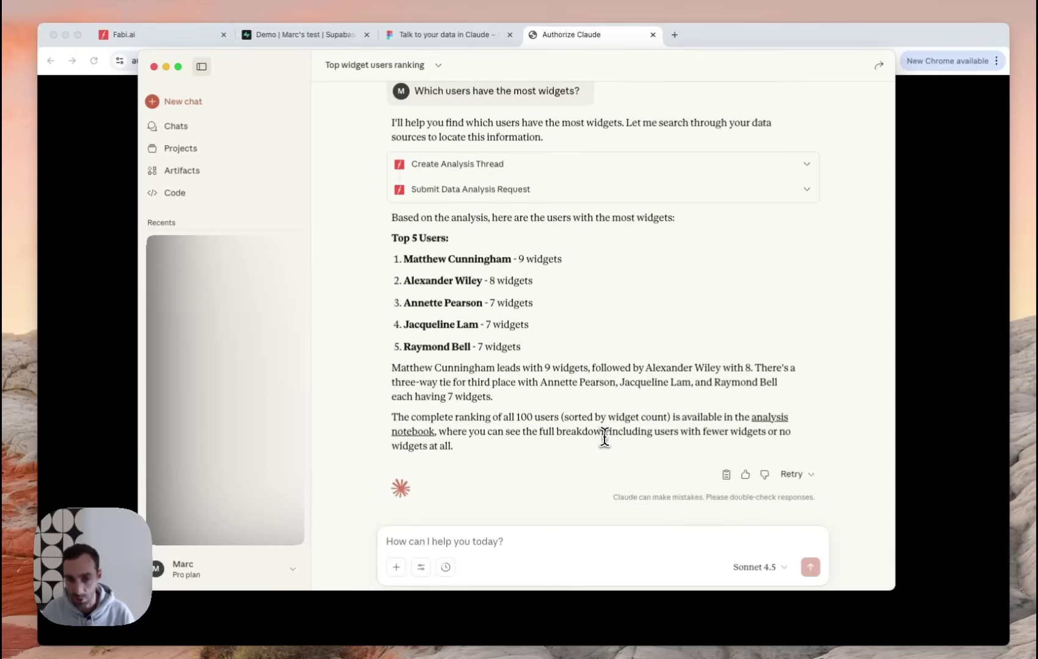
pyautogui.click(771, 428)
pyautogui.click(597, 368)
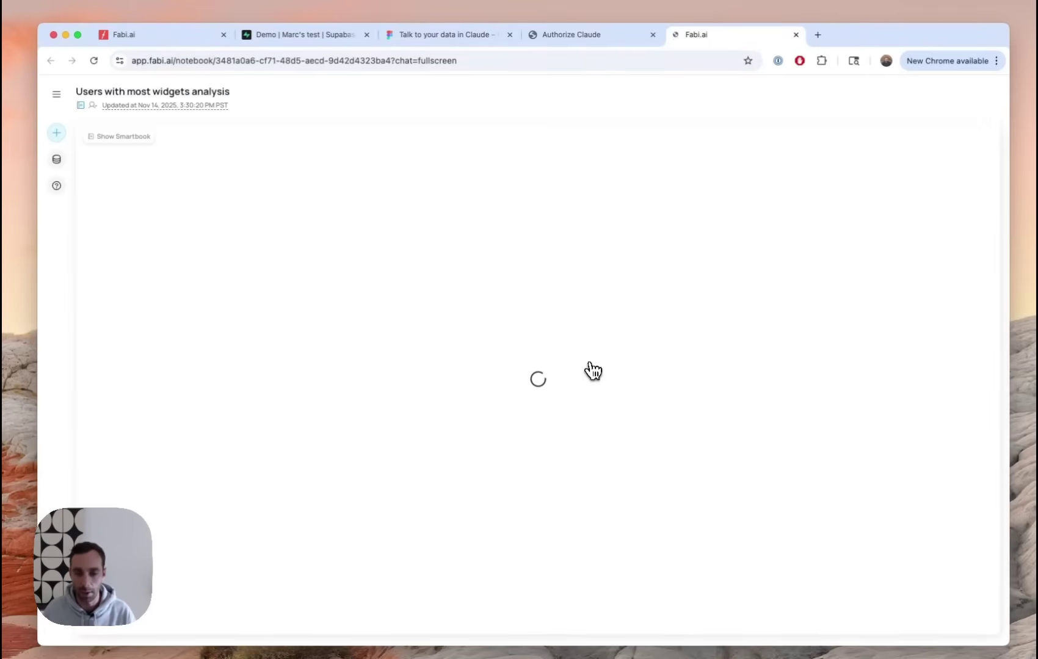
pyautogui.scroll(5, 549, 357)
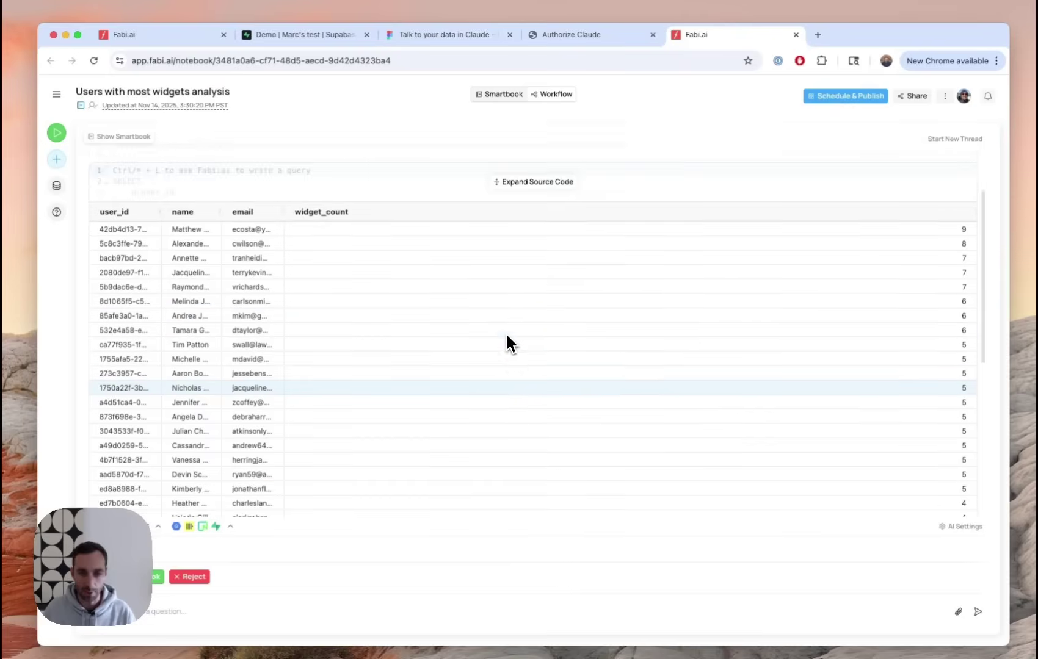
pyautogui.scroll(3, 507, 341)
pyautogui.click(537, 244)
# - Ask Fabi.ai in the notebook chat to chart the widget ranking and color each user by role
pyautogui.scroll(-10, 400, 375)
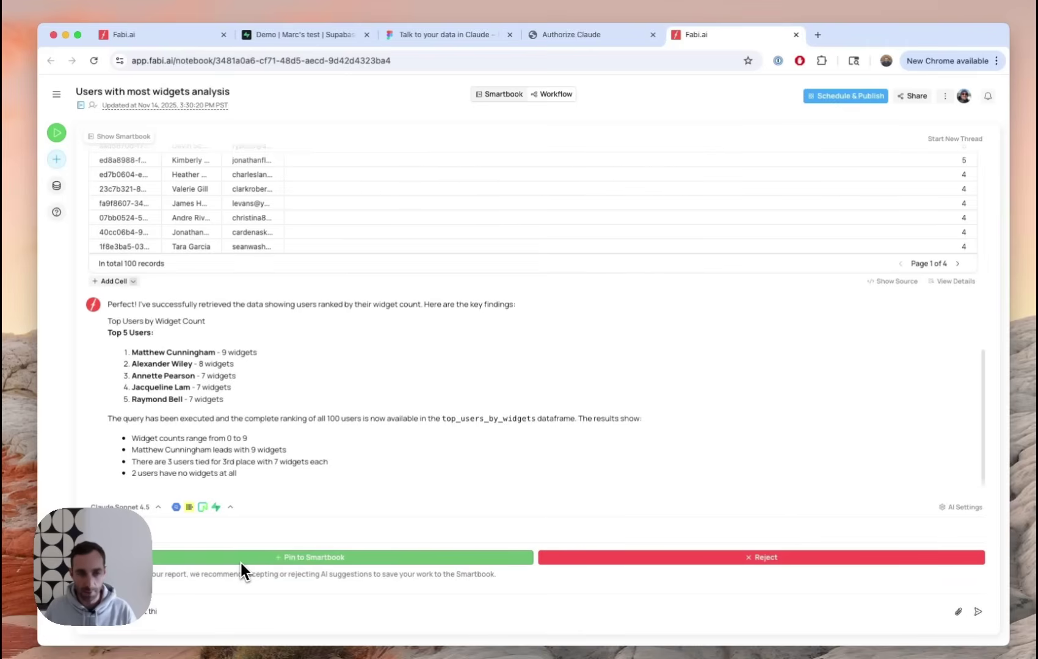
pyautogui.write('t this and color e')
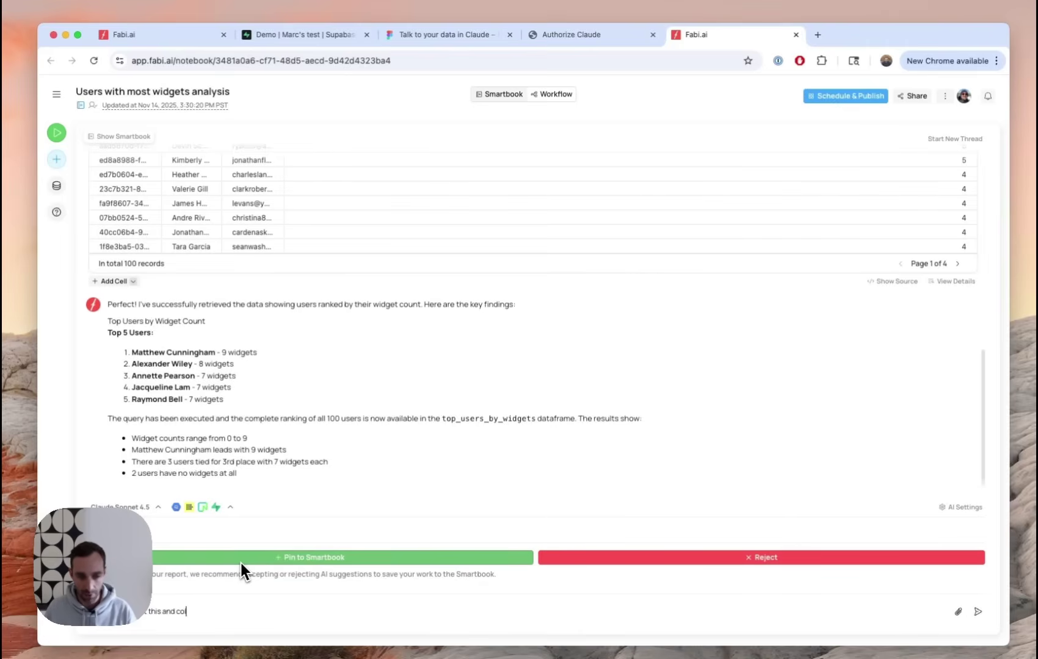
pyautogui.write('ach user by role')
pyautogui.press('Return')
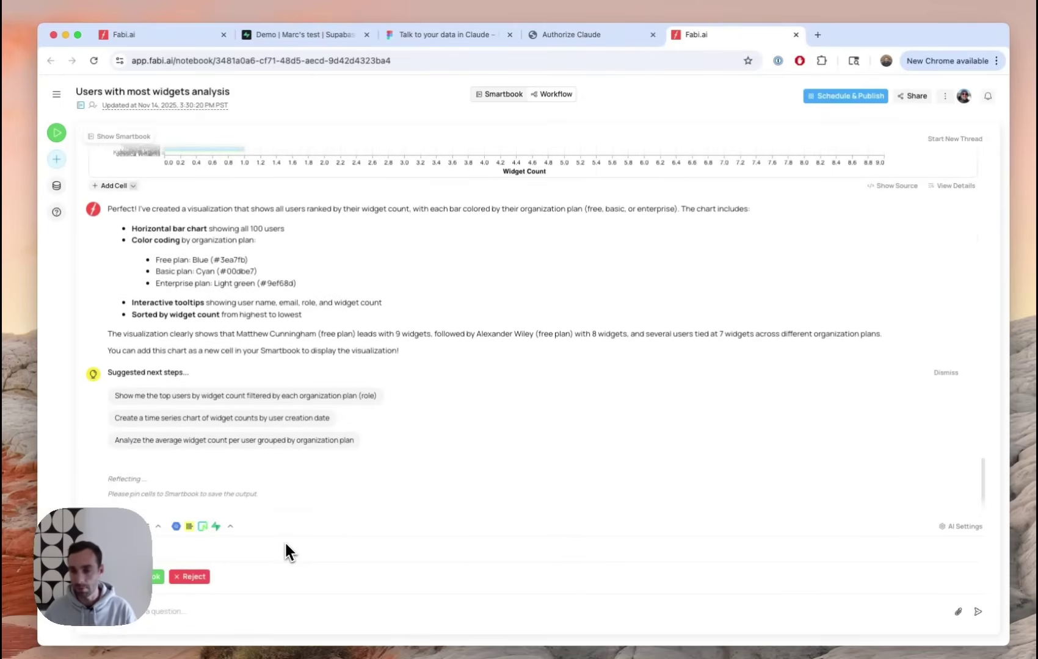
# - Review the generated bar chart and send the follow-up request "only show me top 20 users"
pyautogui.scroll(5, 273, 447)
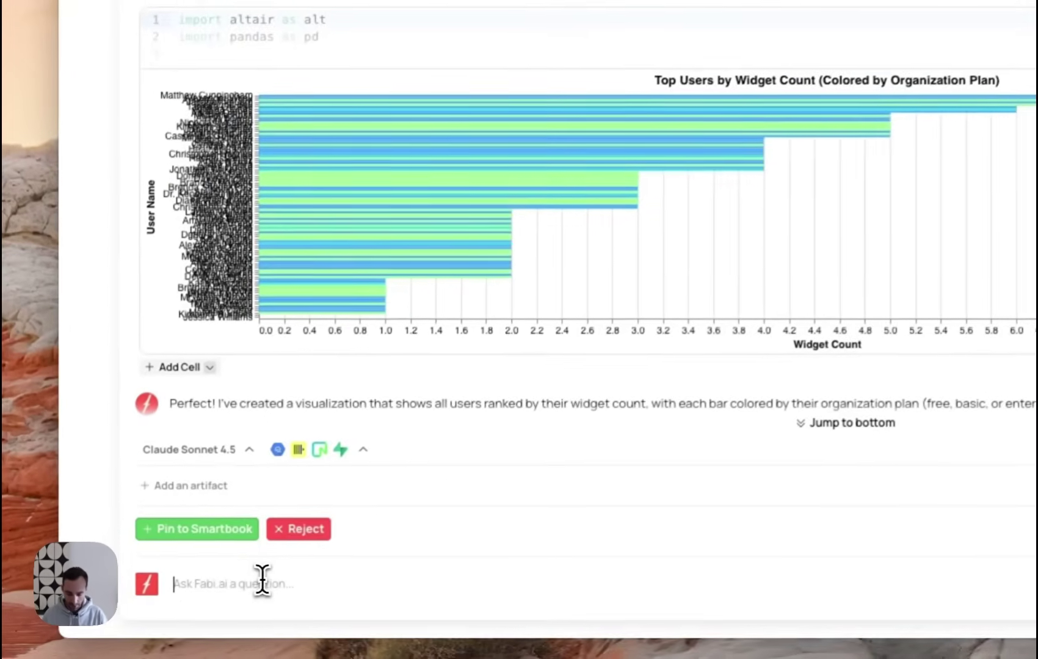
pyautogui.write('only show me to')
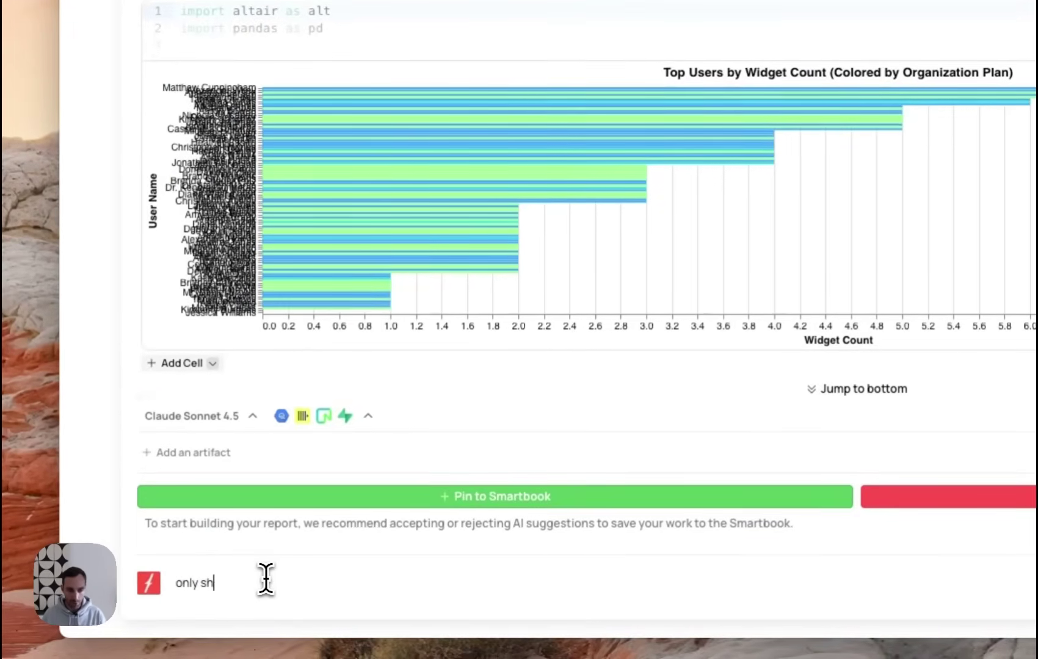
pyautogui.write('p 20 users')
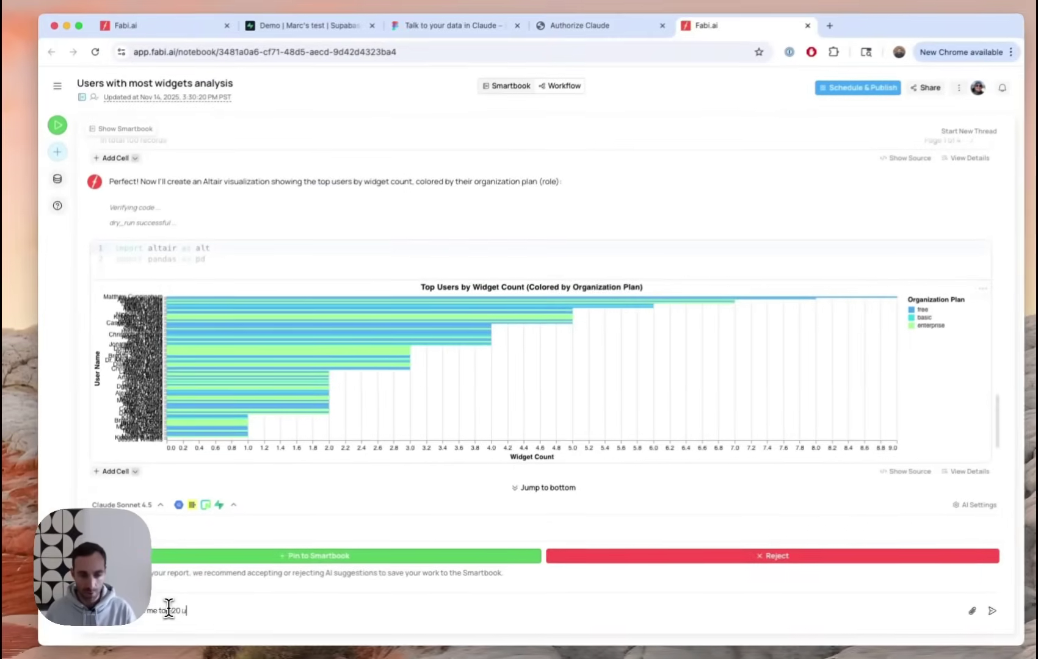
pyautogui.press('Return')
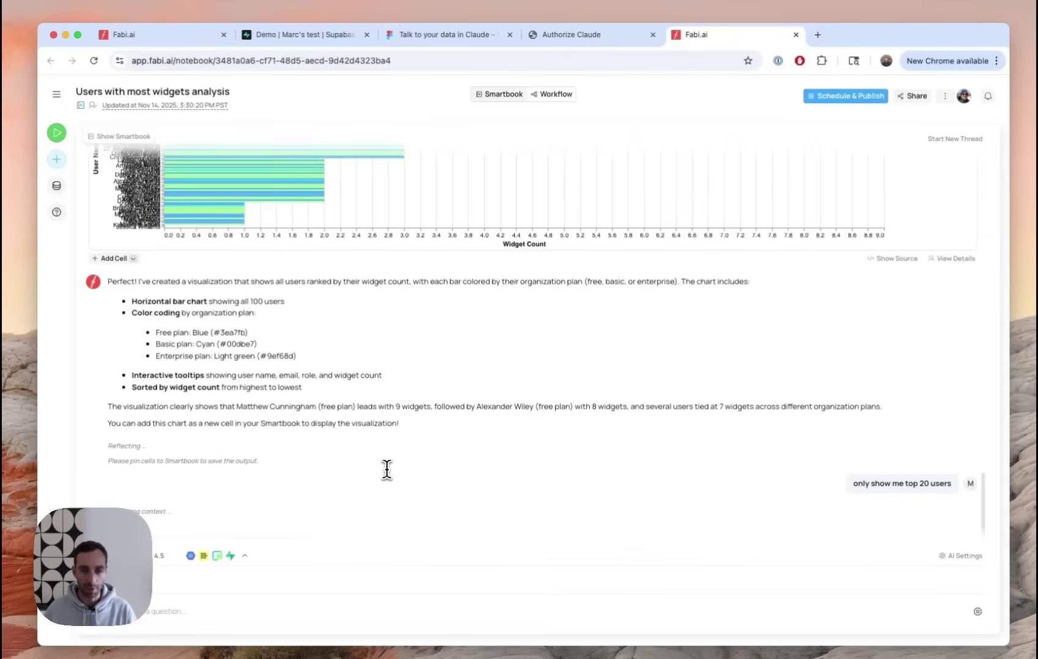
# - Examine the query results with the role column, and compare them with the answer in Claude before returning to the notebook
pyautogui.scroll(10, 388, 469)
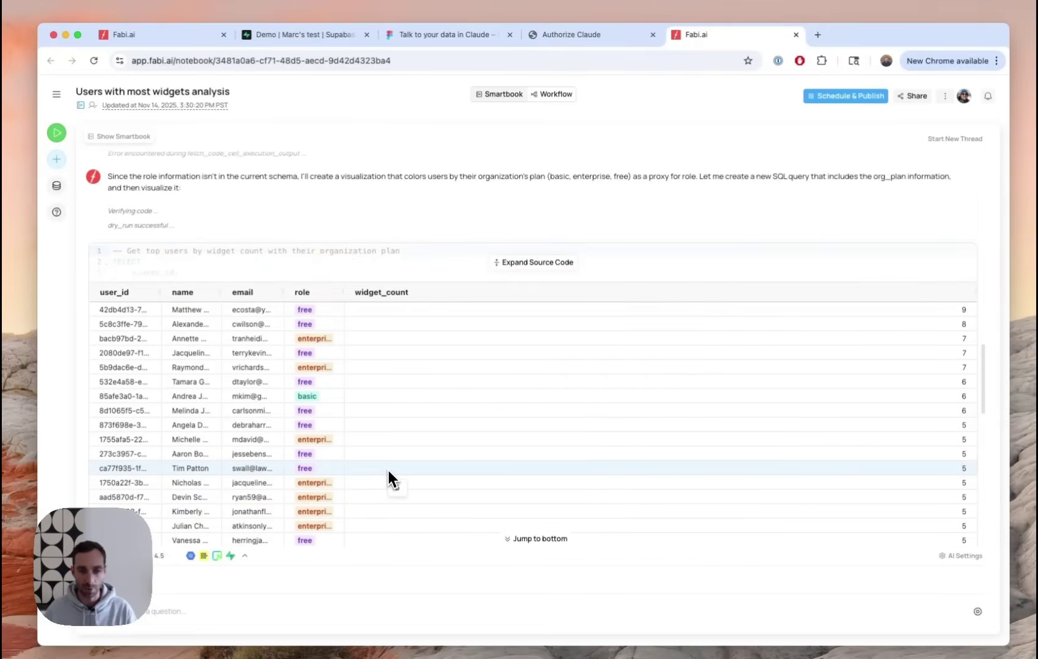
pyautogui.press('super+Tab')
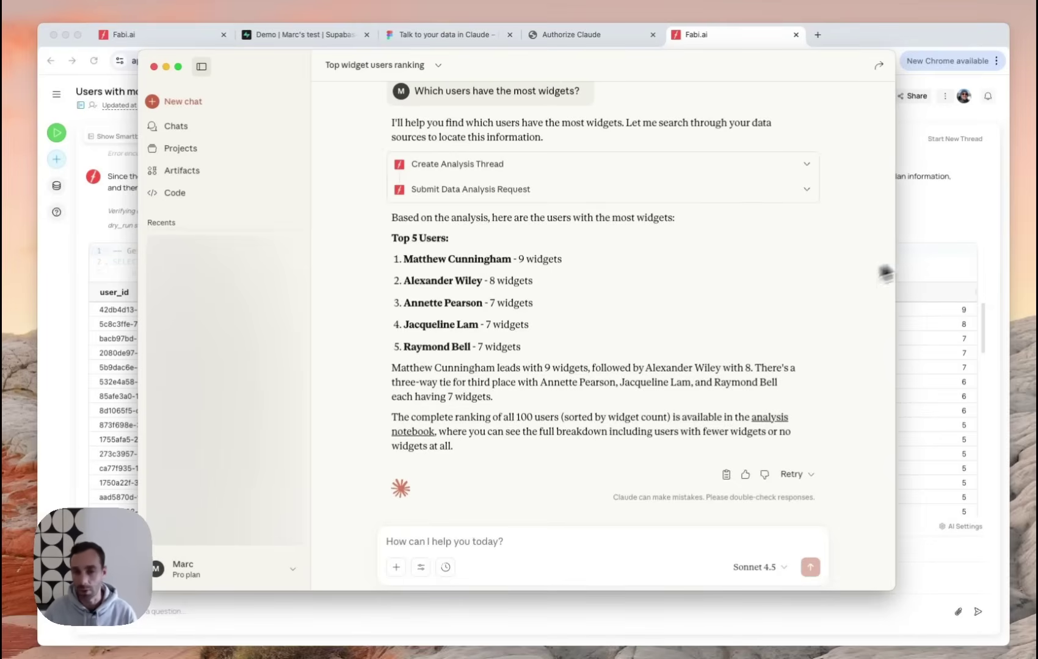
pyautogui.click(971, 244)
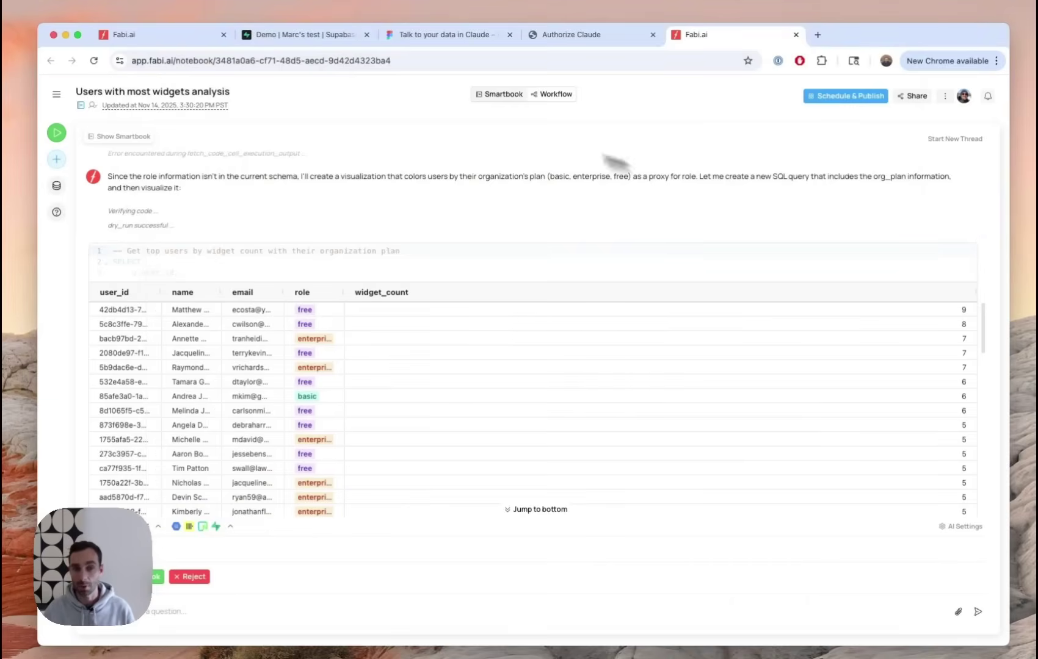
# - Return to the MCP settings in Fabi.ai and select the whole token-based example configuration
pyautogui.click(143, 41)
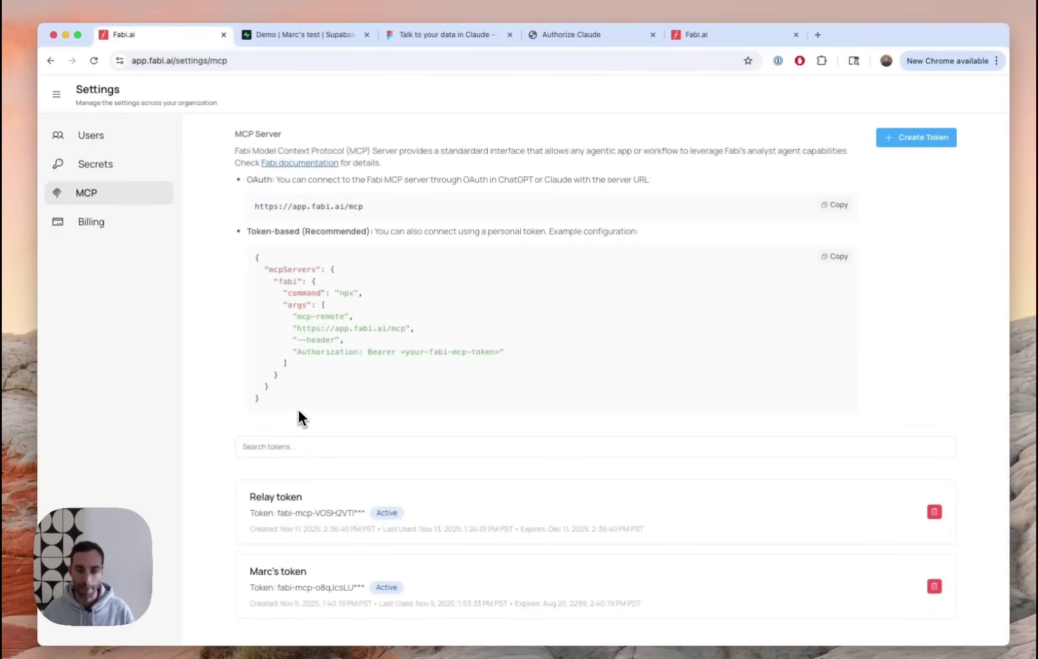
pyautogui.moveTo(297, 410); pyautogui.dragTo(243, 269)
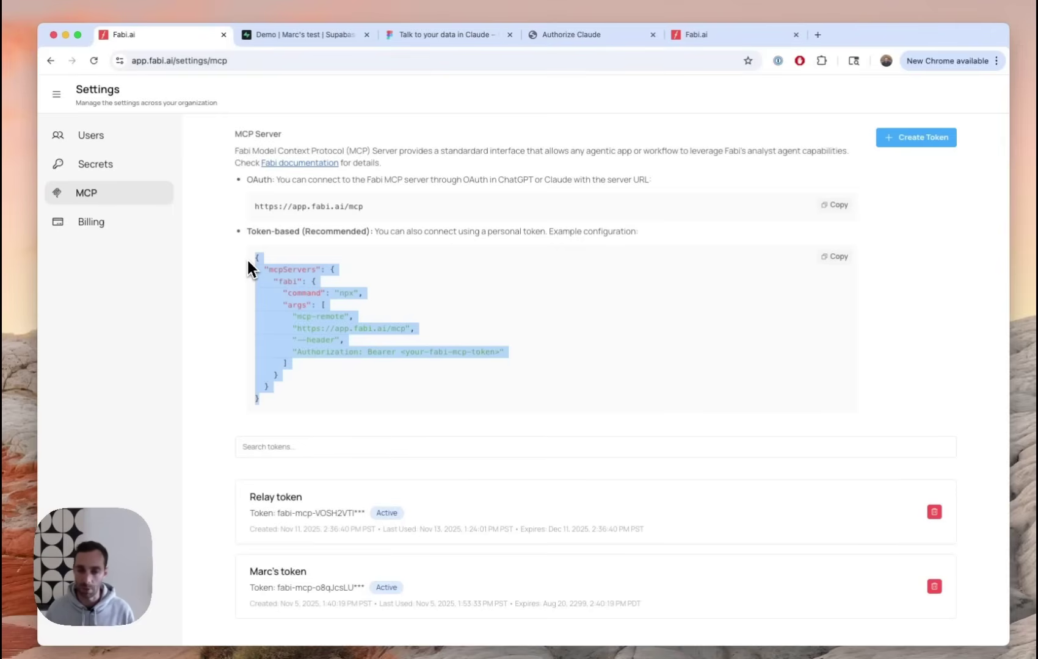